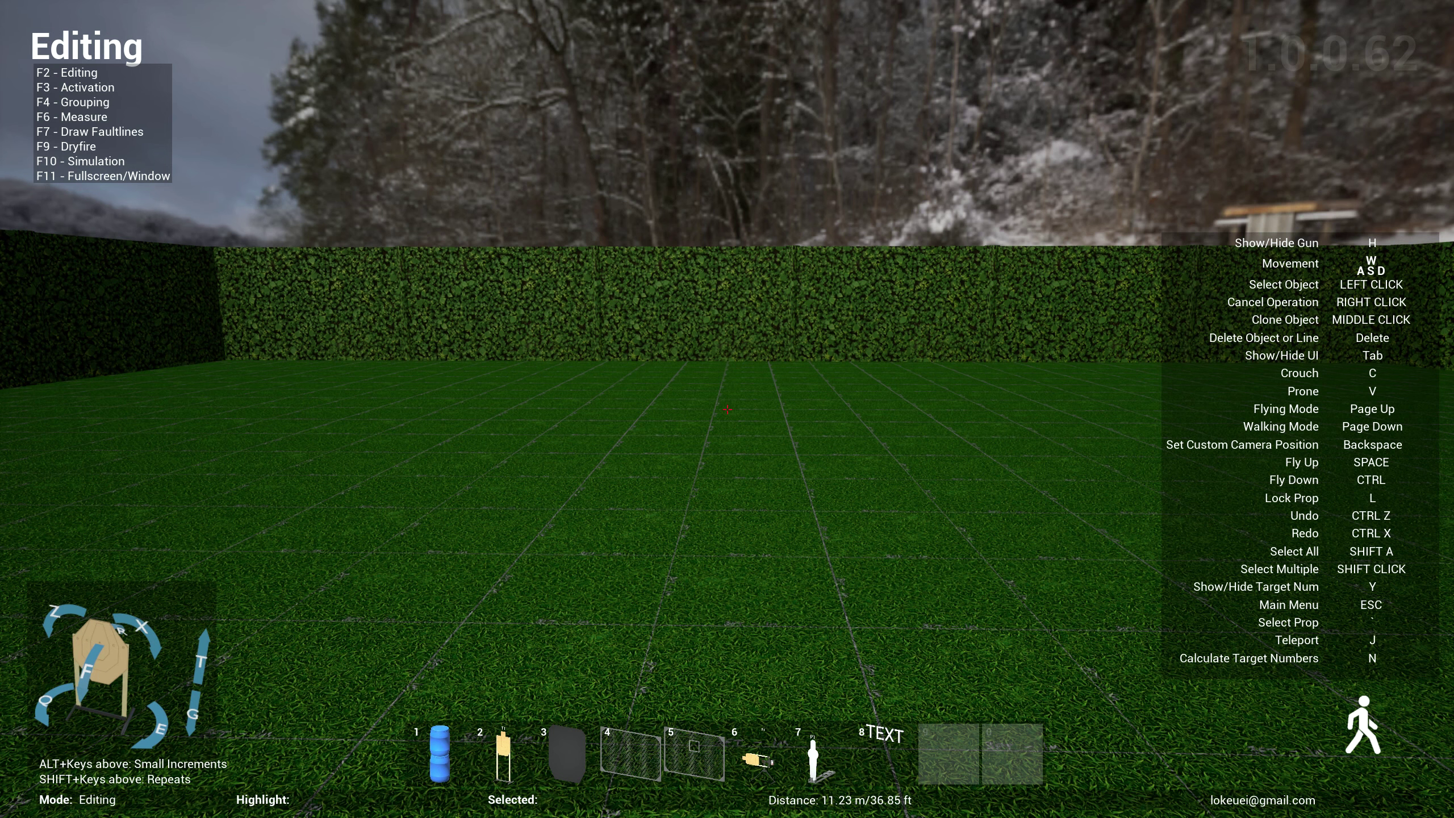
Look over the props available in the prop library, then close it.
key(w)
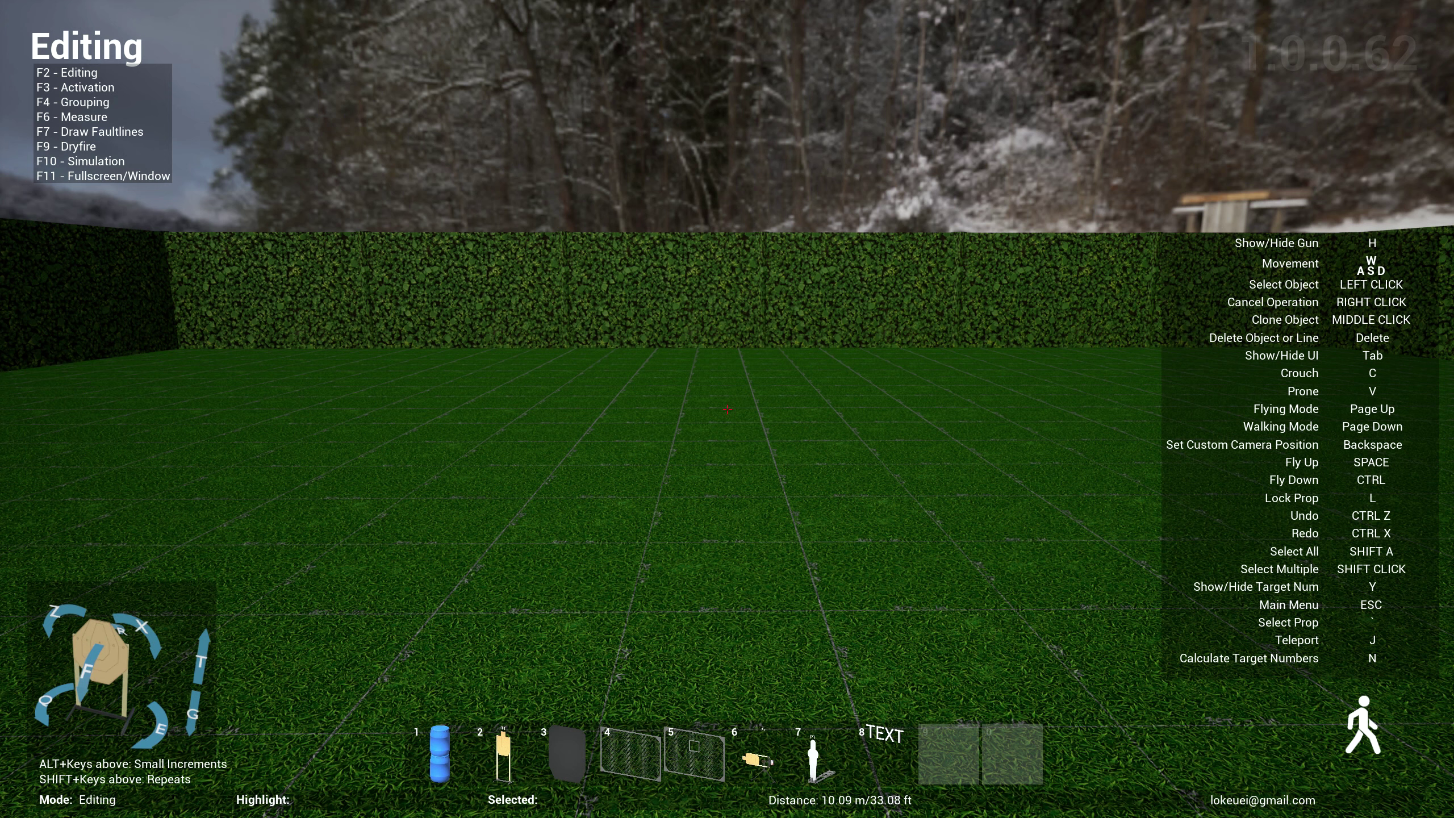
key(grave)
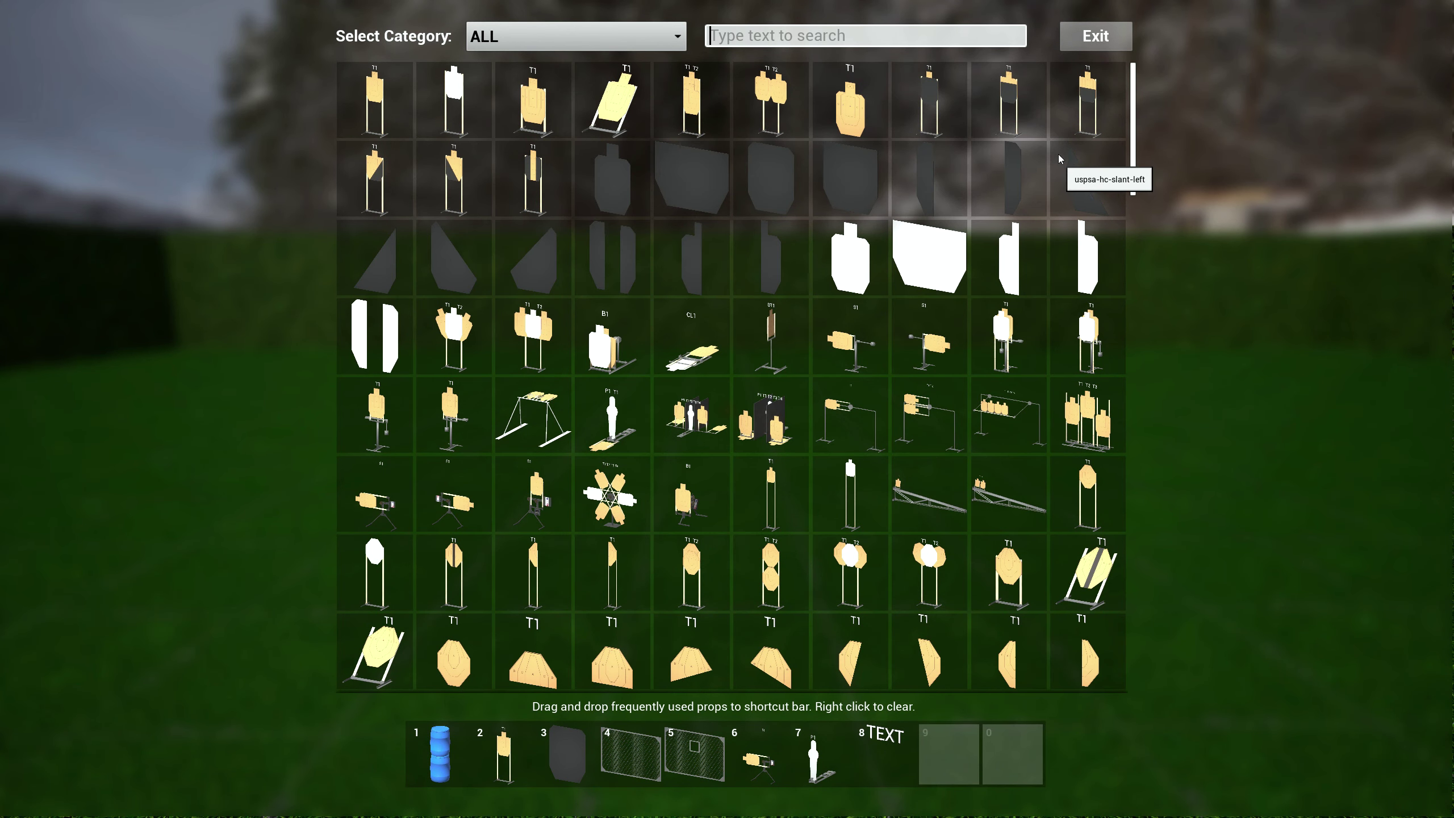
mouse_move(1136, 133)
mouse_down()
mouse_move(1106, 632)
mouse_move(1137, 346)
mouse_move(1127, 126)
mouse_up()
click(1110, 33)
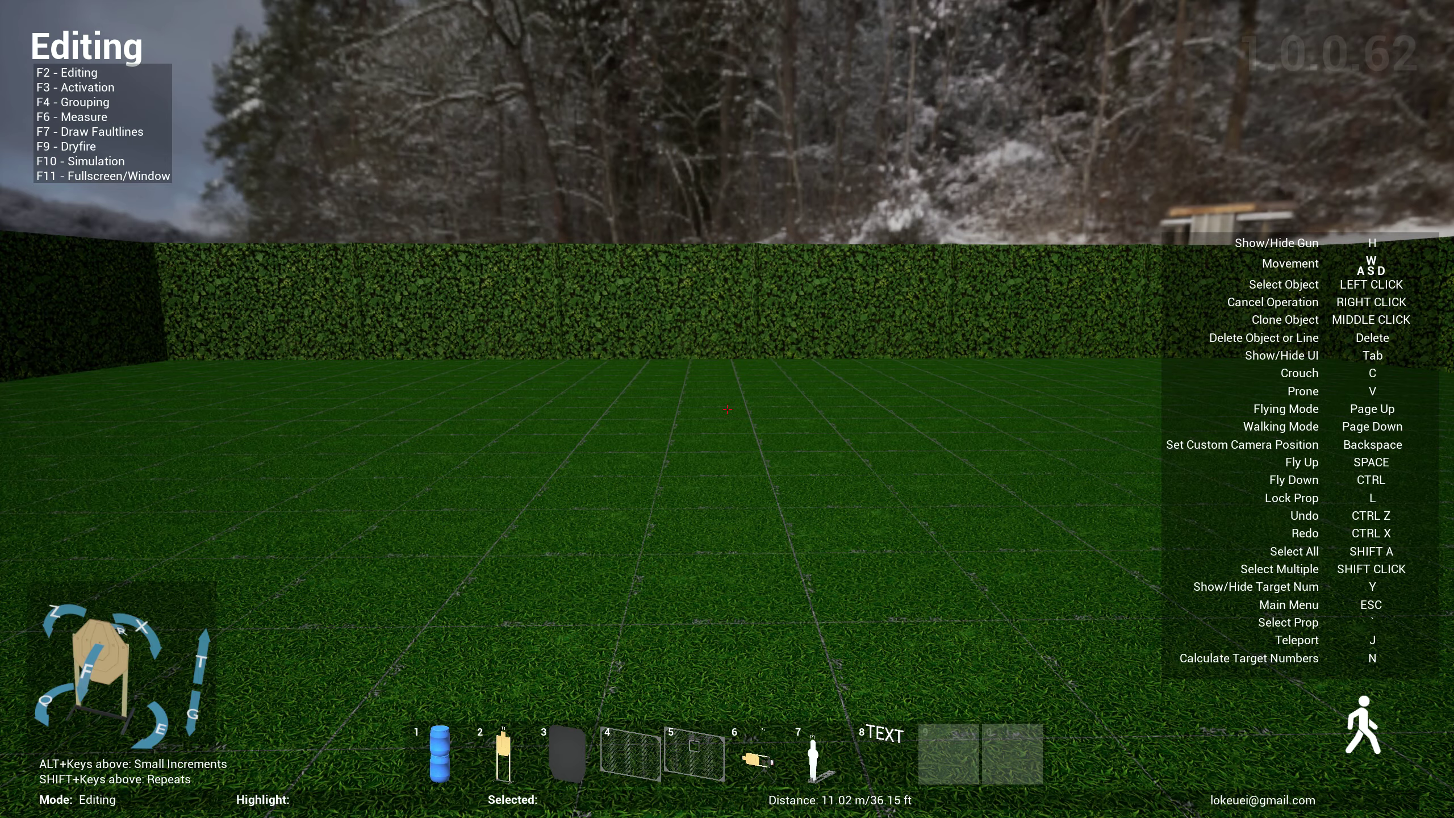
Place a plastic barrel stack on the grass and a 3x2 metric mesh wall to its left.
key(1)
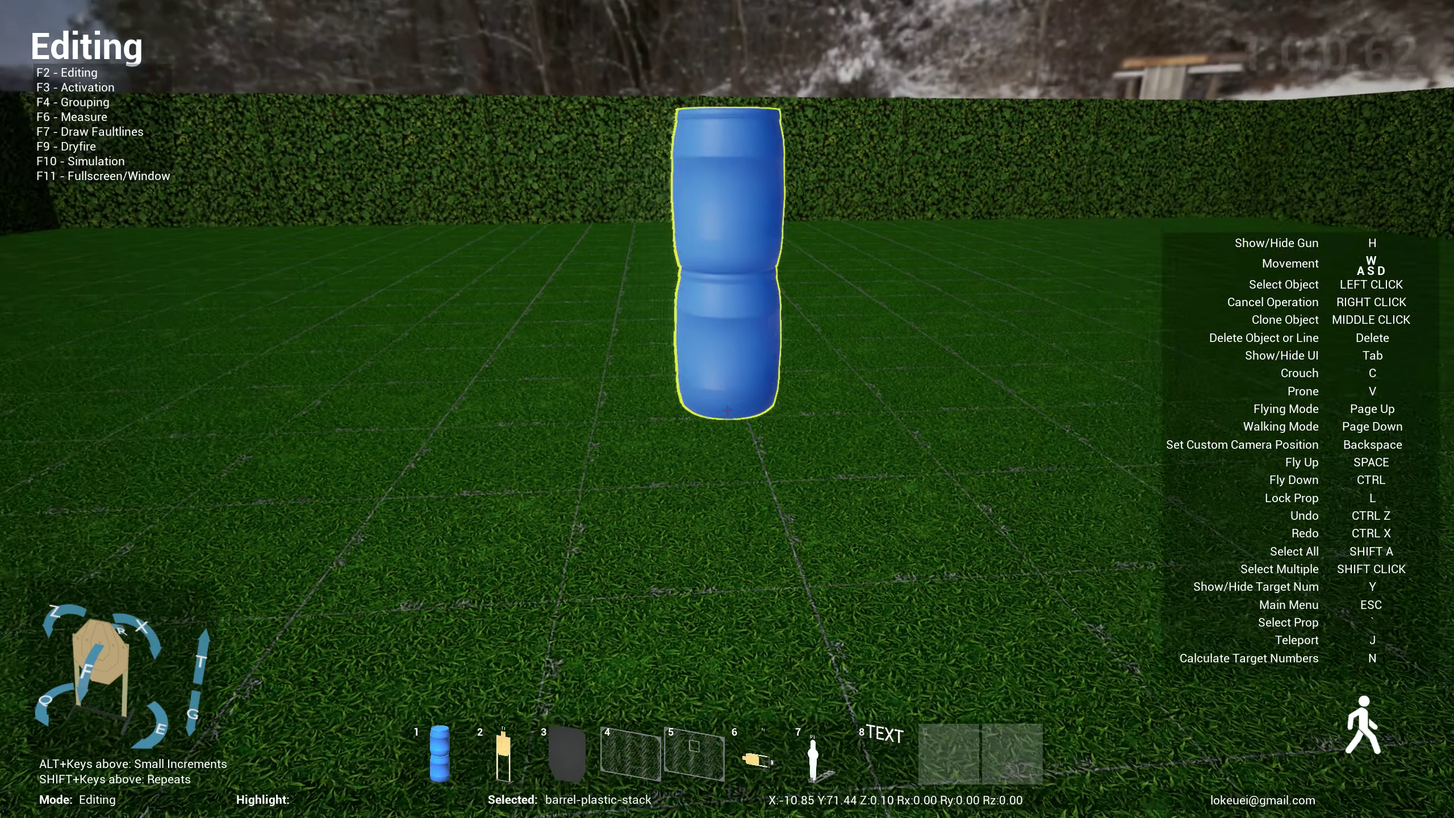
key(3)
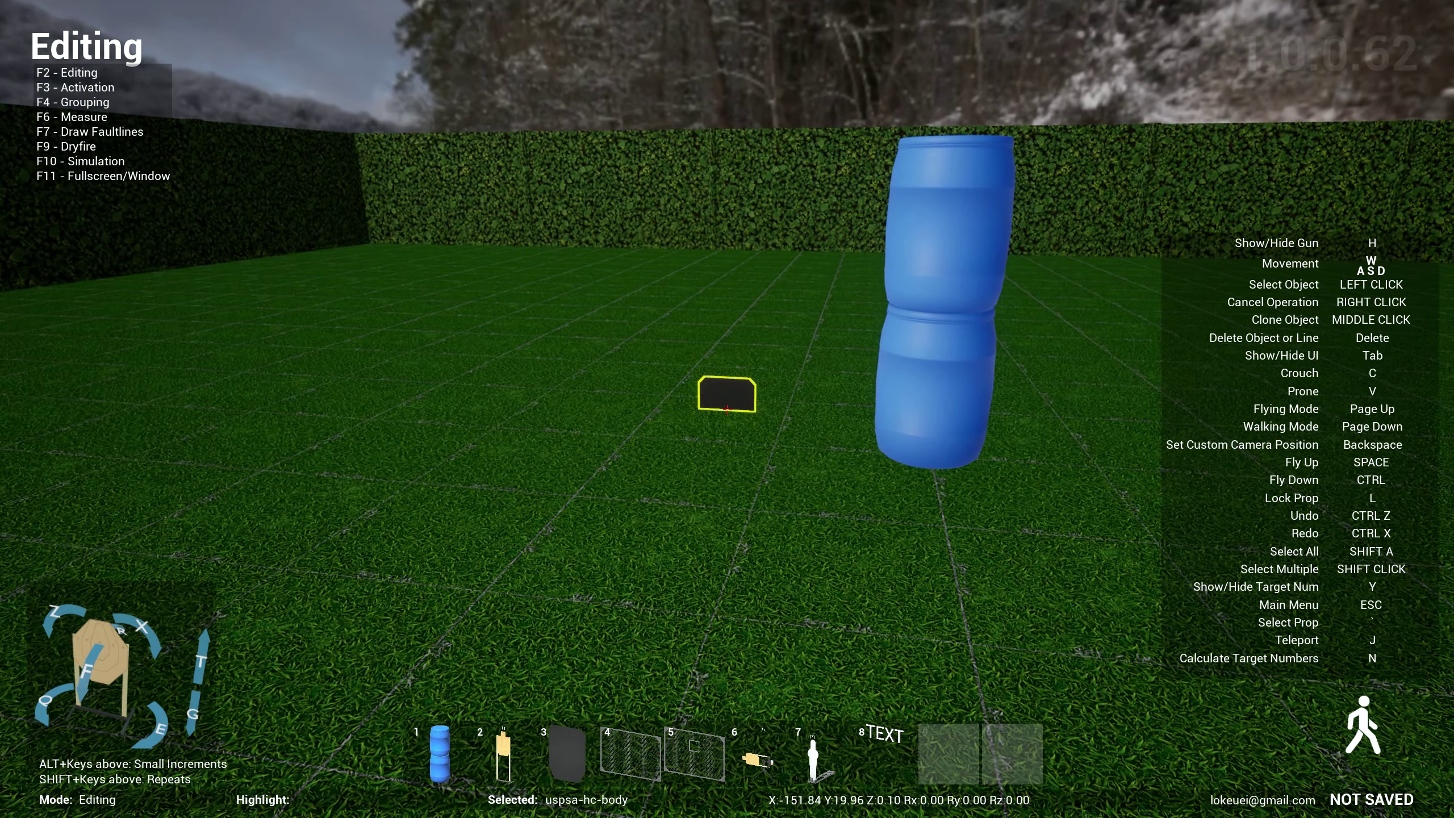
right_click(727, 409)
key(4)
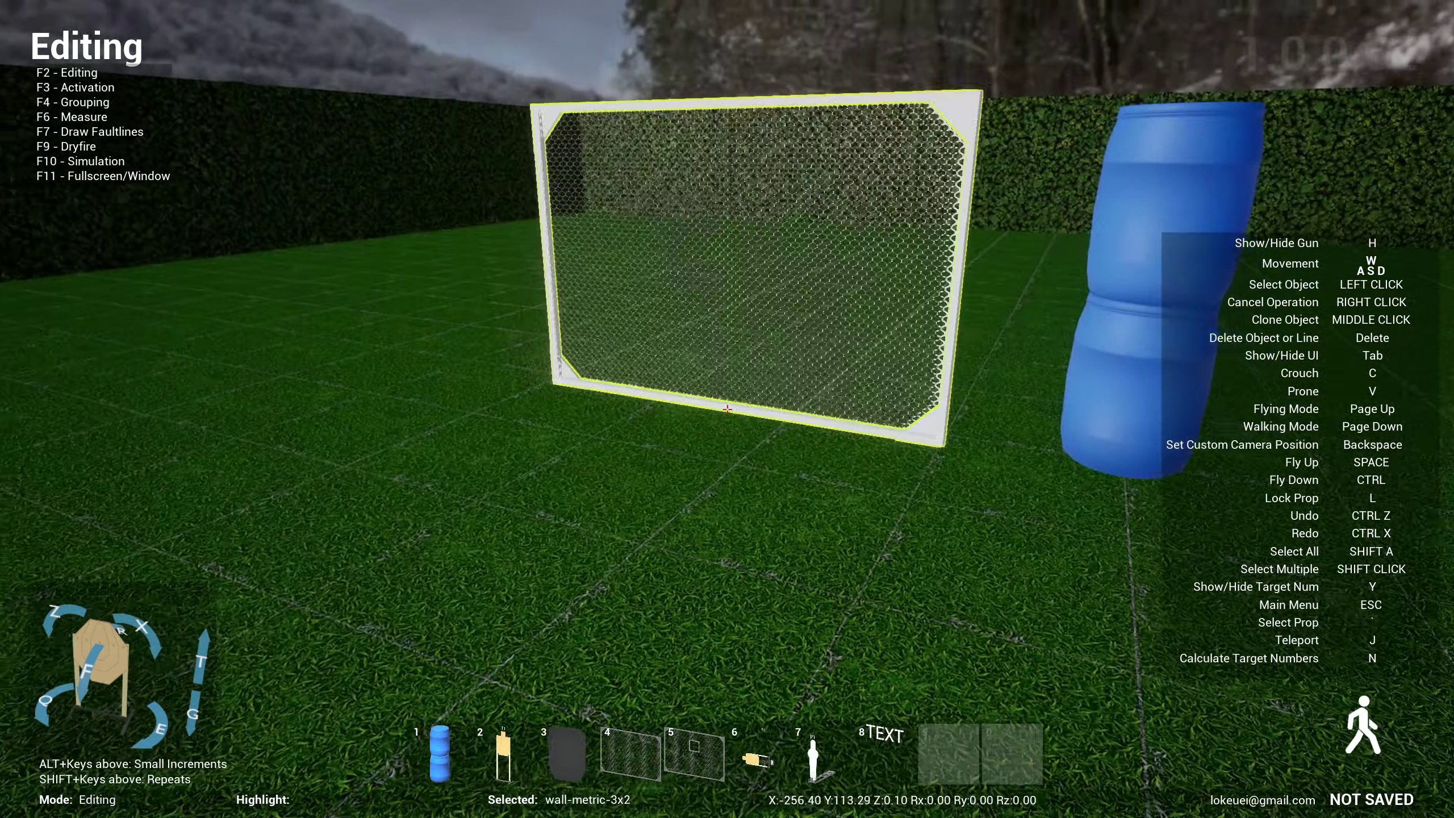
click(727, 409)
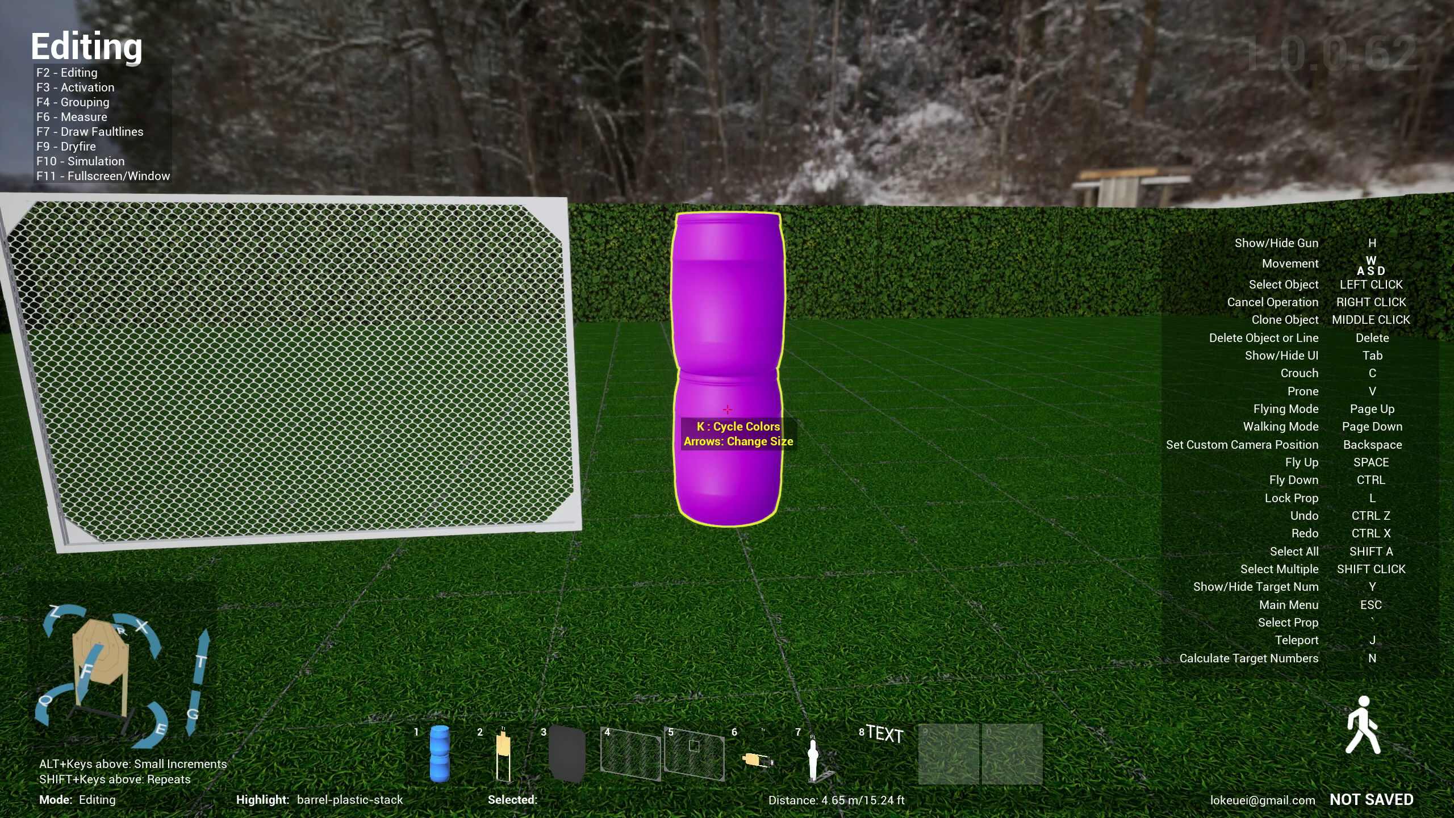
Place a full USPSA target behind the barrel stack and recolour the barrels dark red.
key(s)
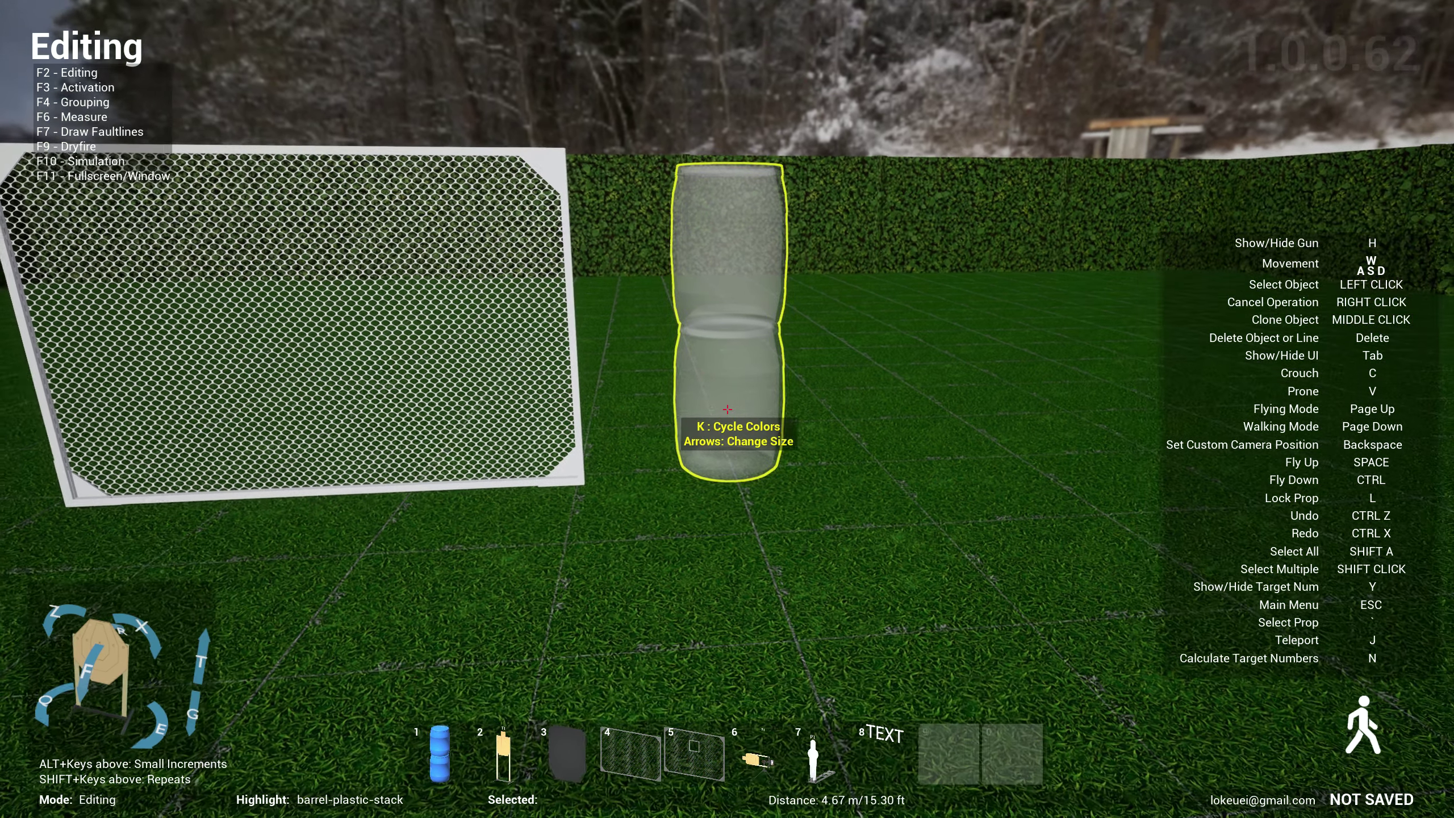
key(w)
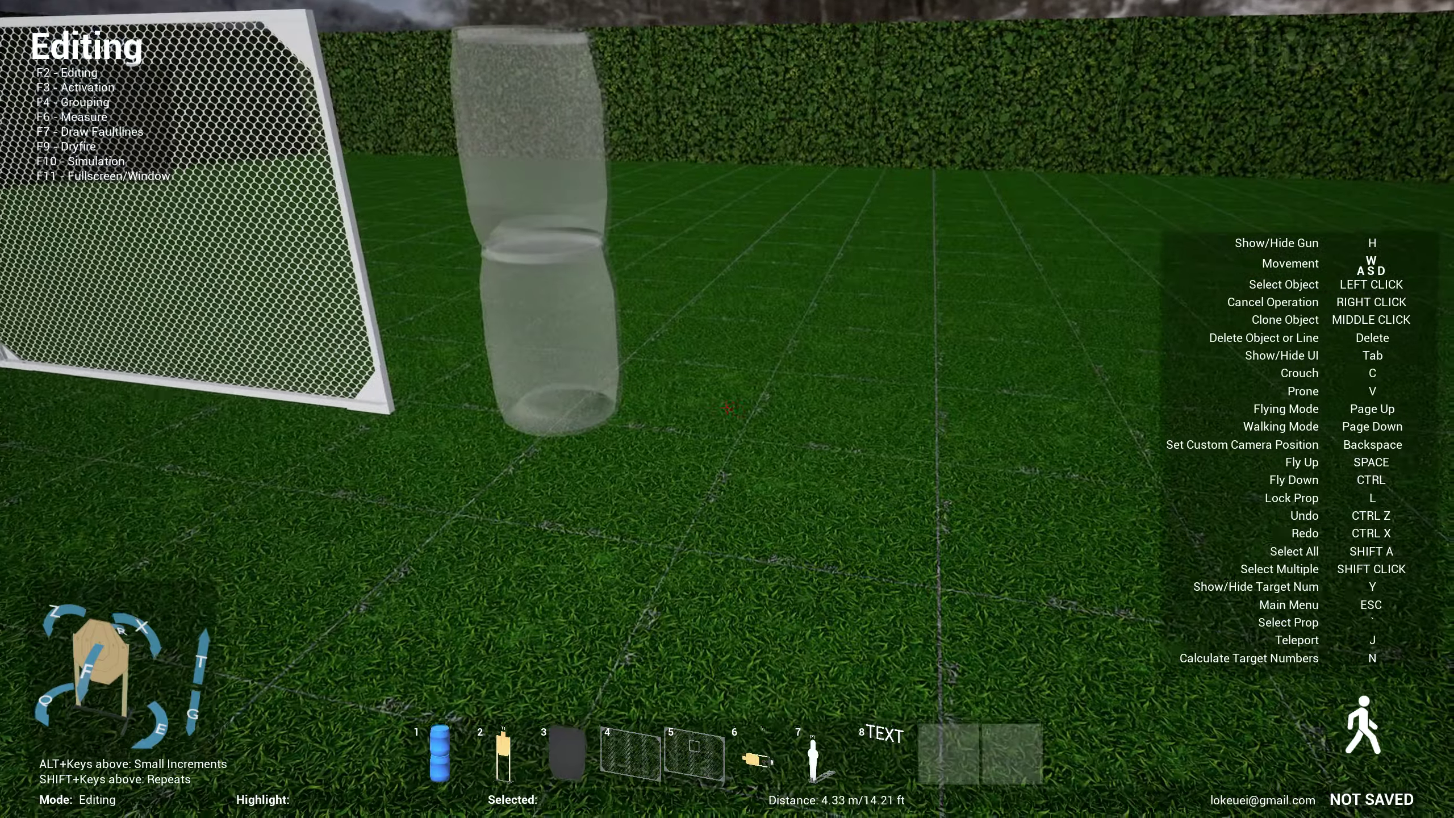
key(2)
key(w)
key(s)
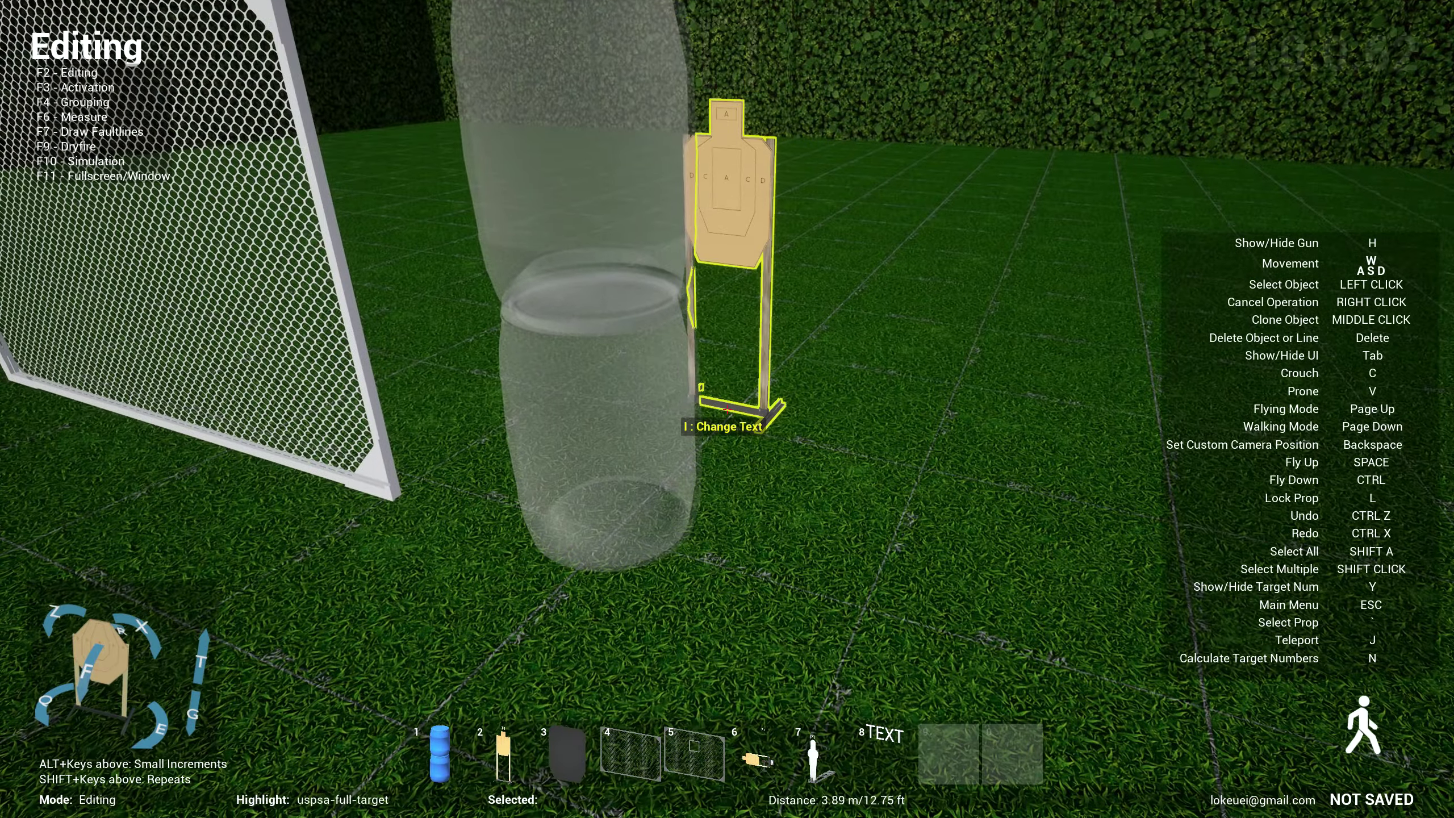
click(727, 409)
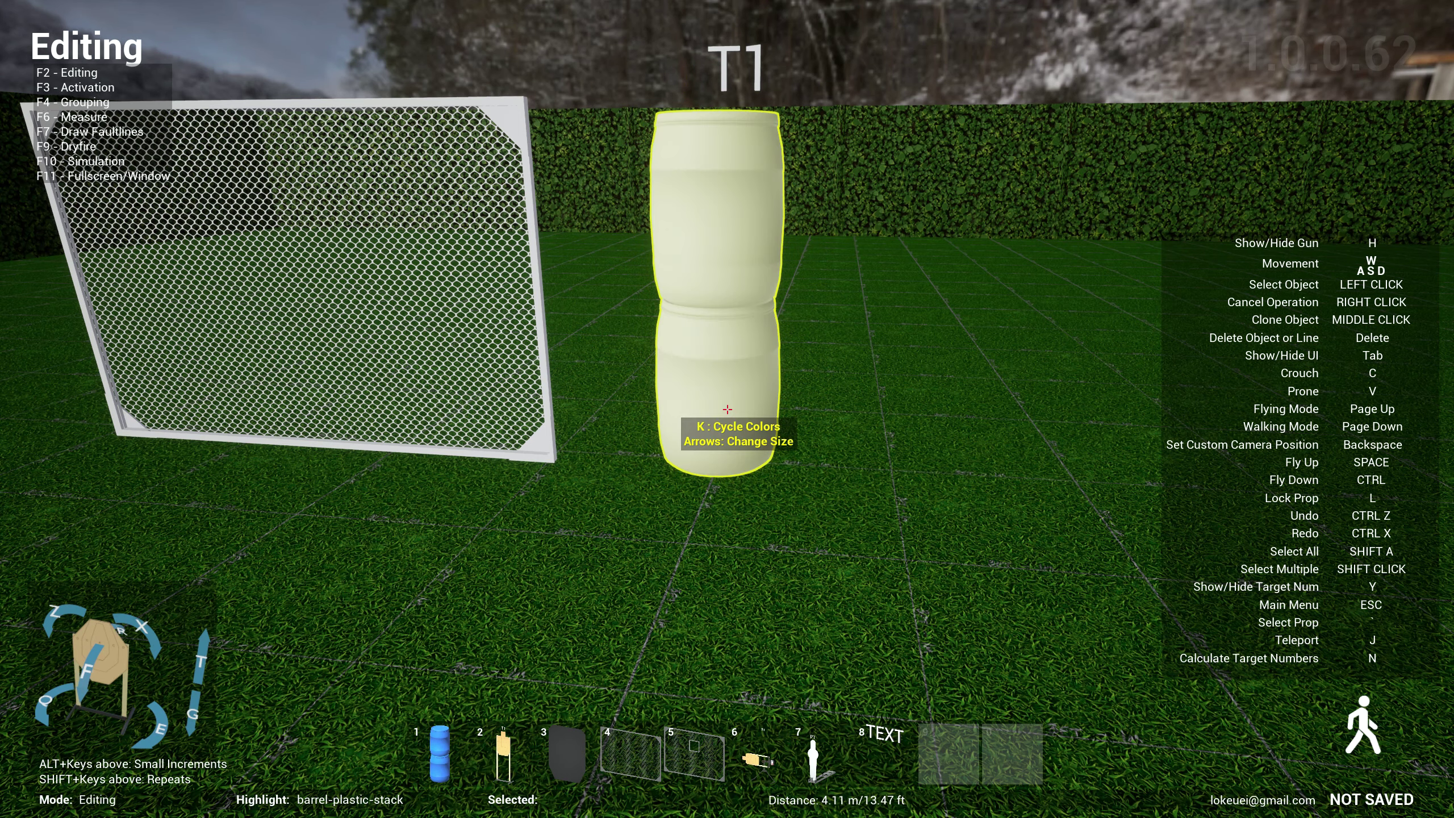
key(k)
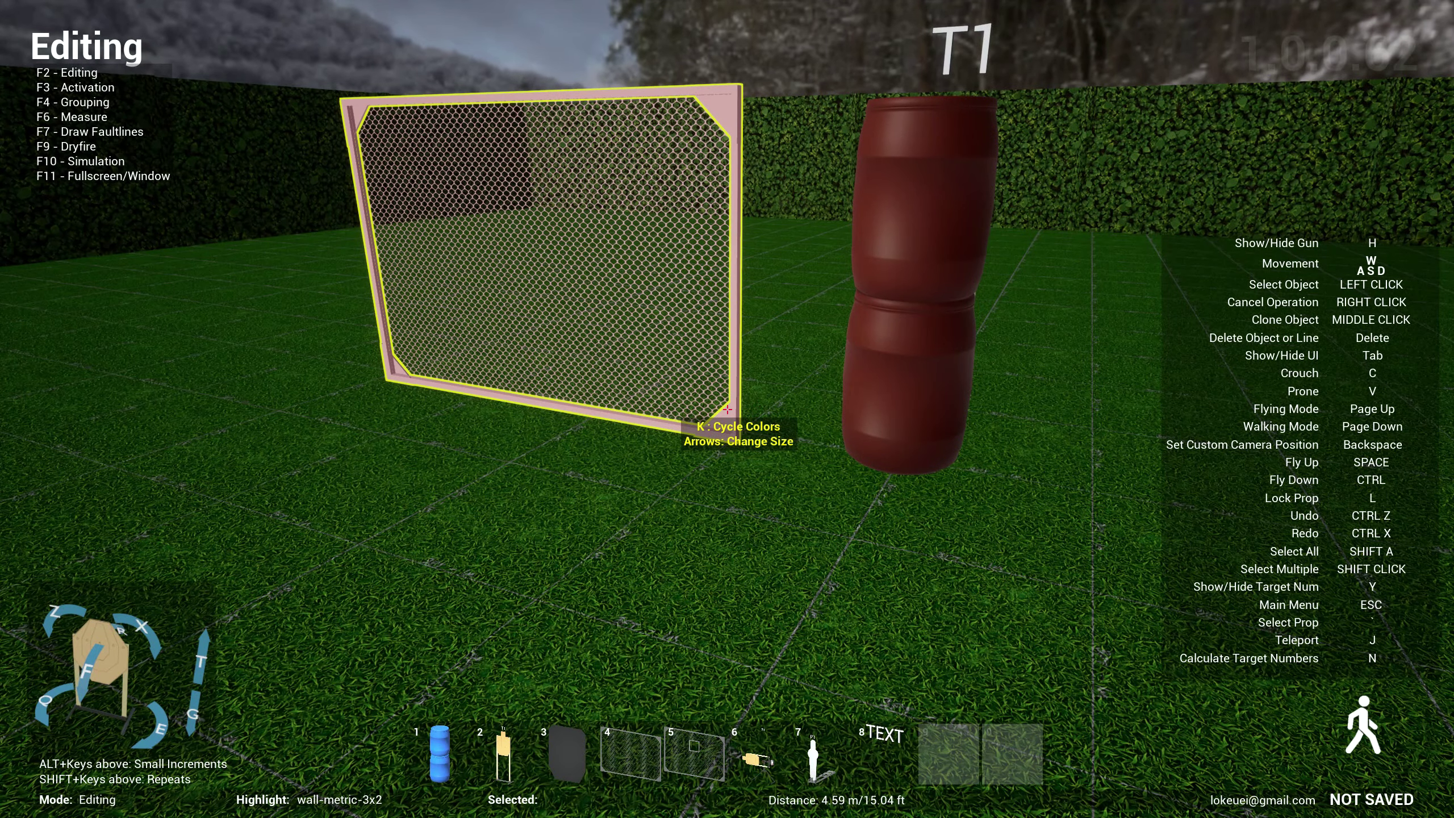
Cycle the mesh wall's frame through its available colours and back to white.
key(k)
key(k)
key(k)
key(k)
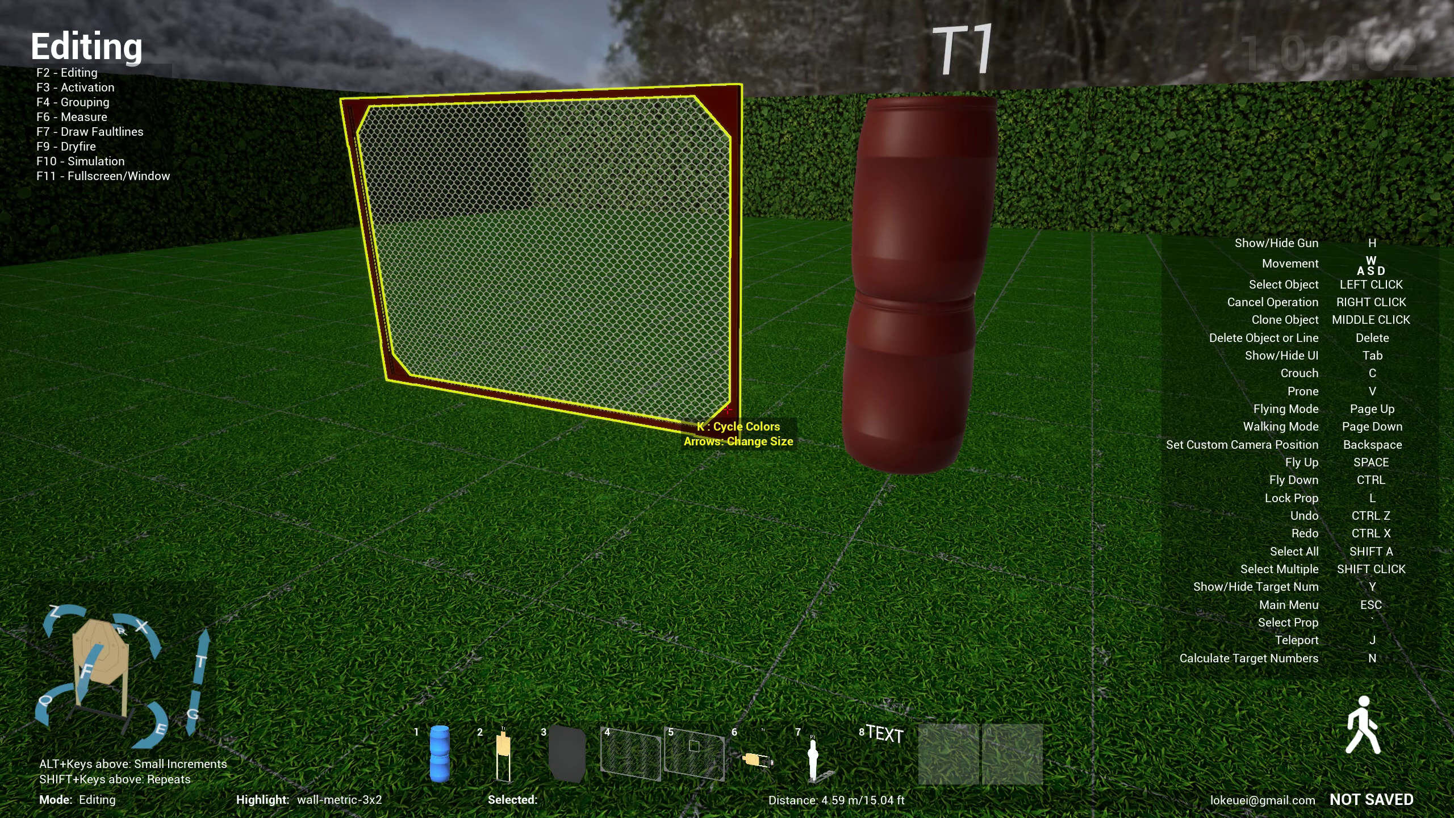
key(k)
key(k)
key(k)
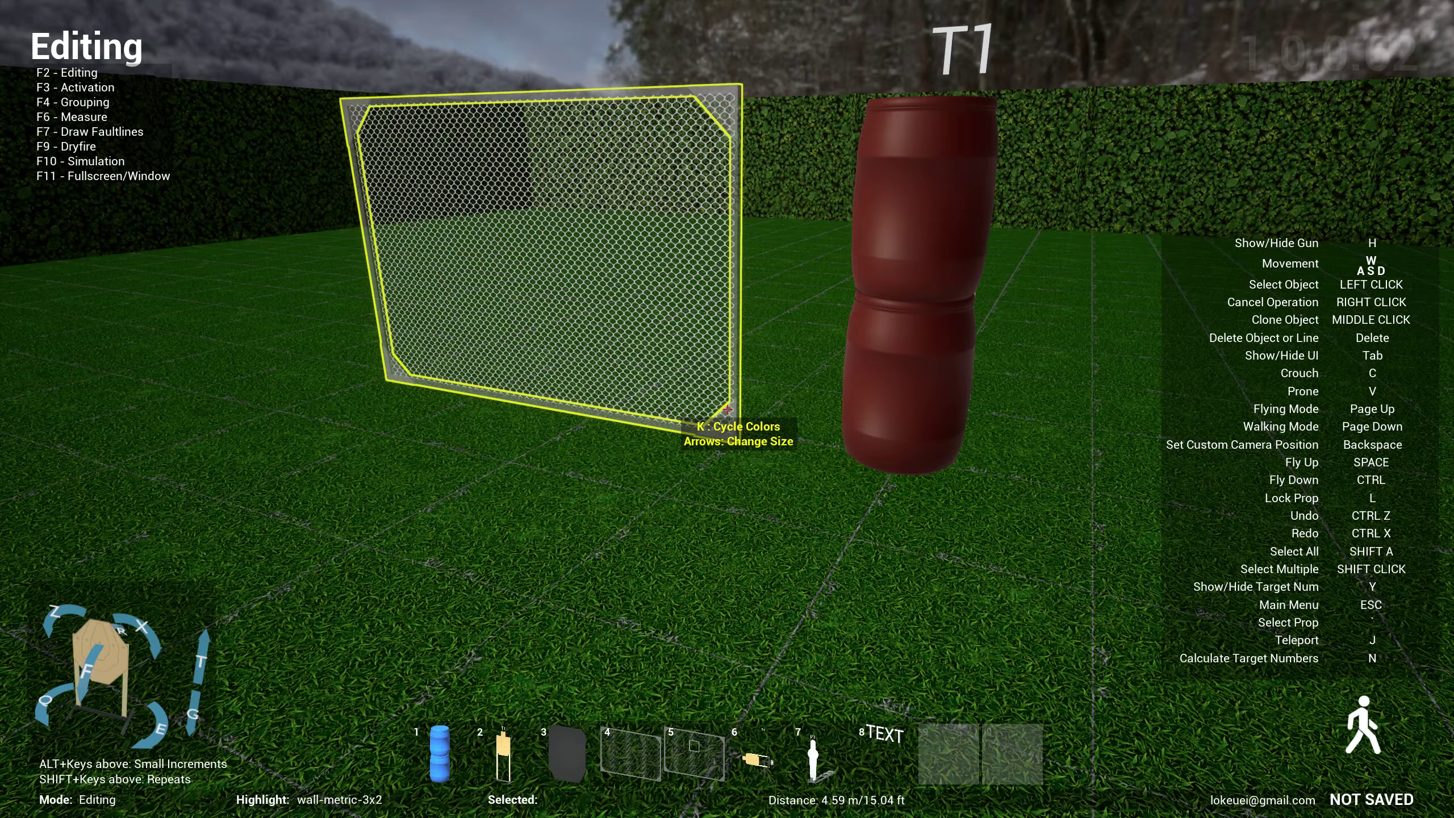
key(k)
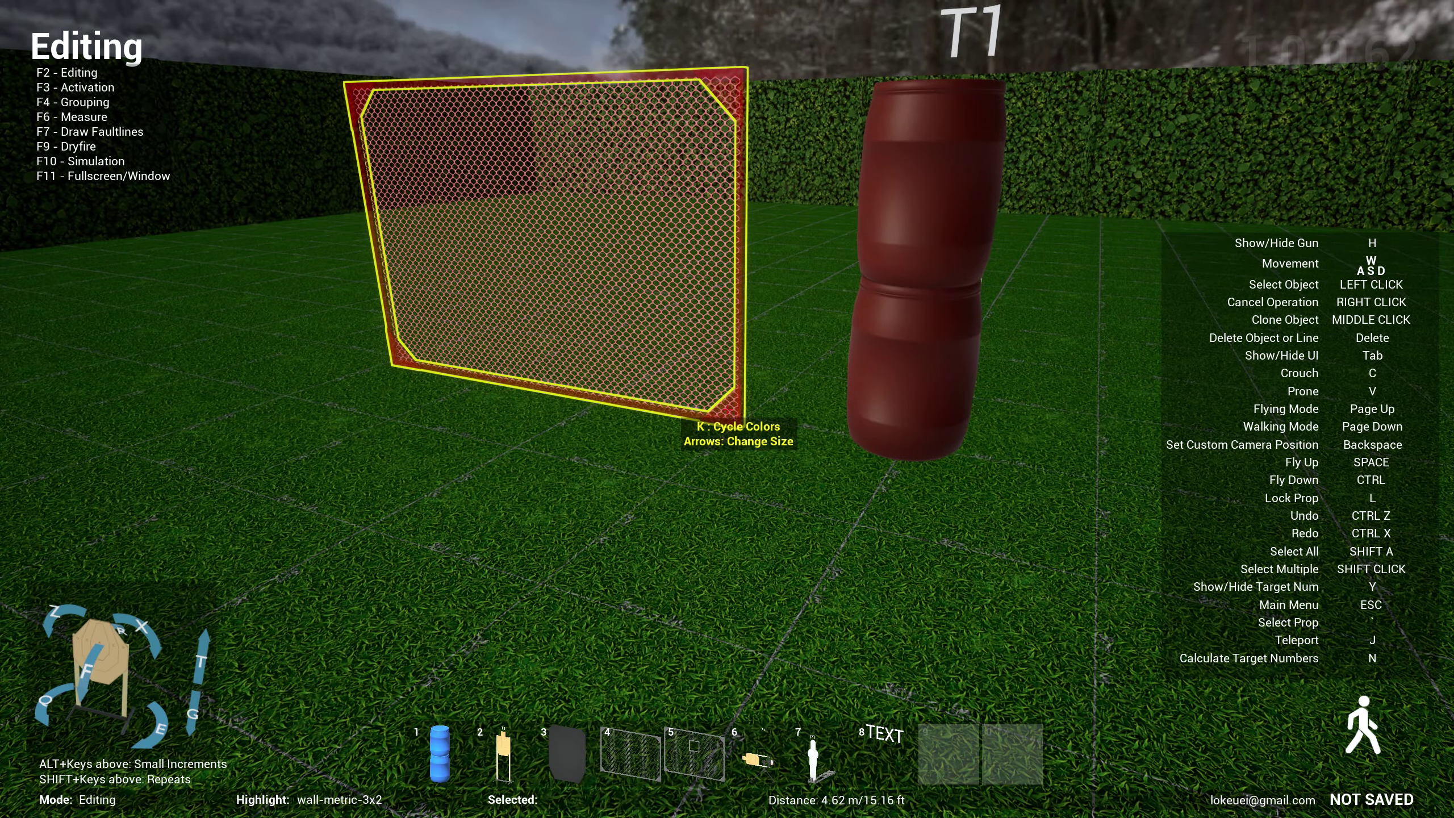
key(k)
key(k)
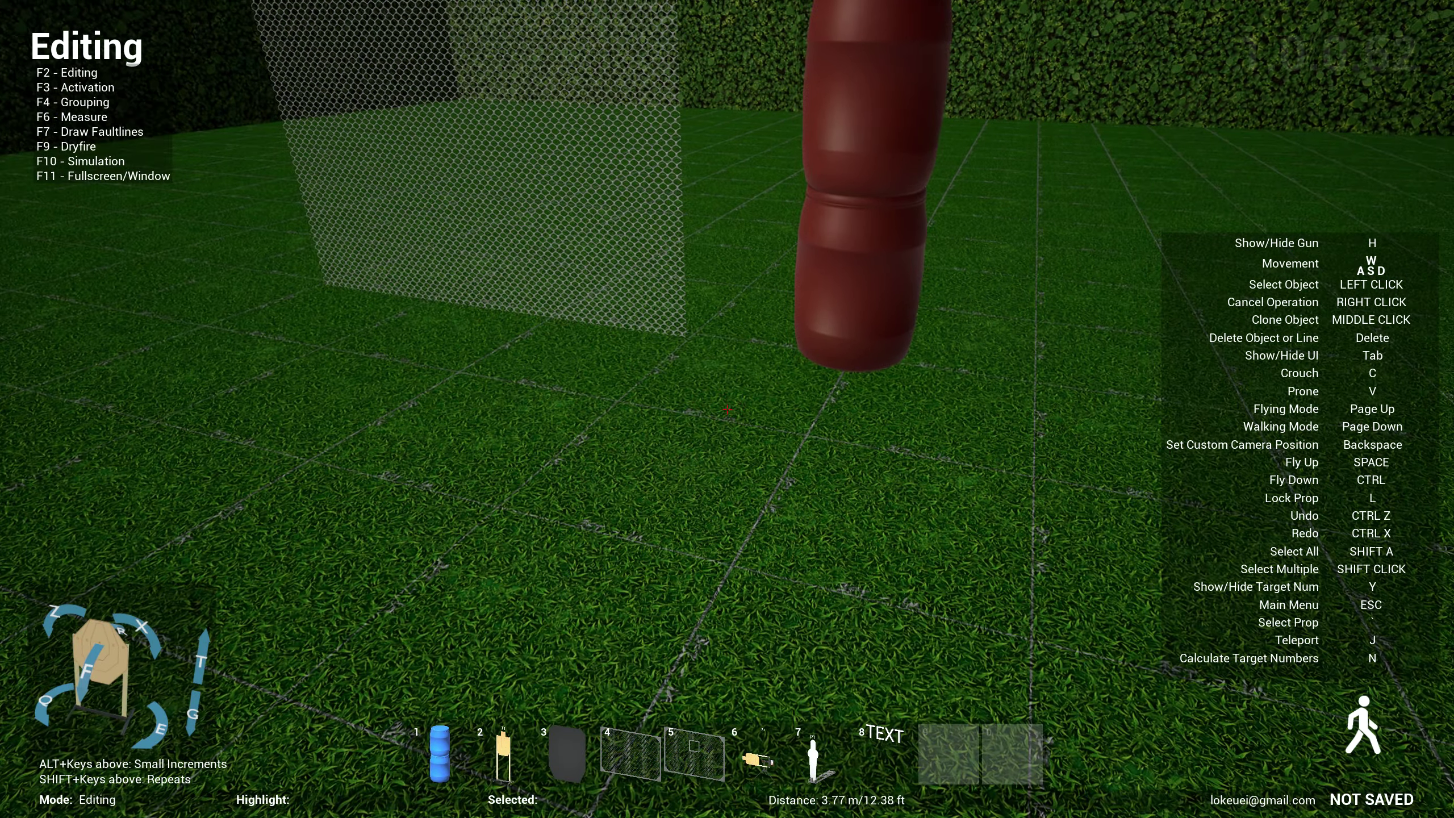
key(k)
key(s)
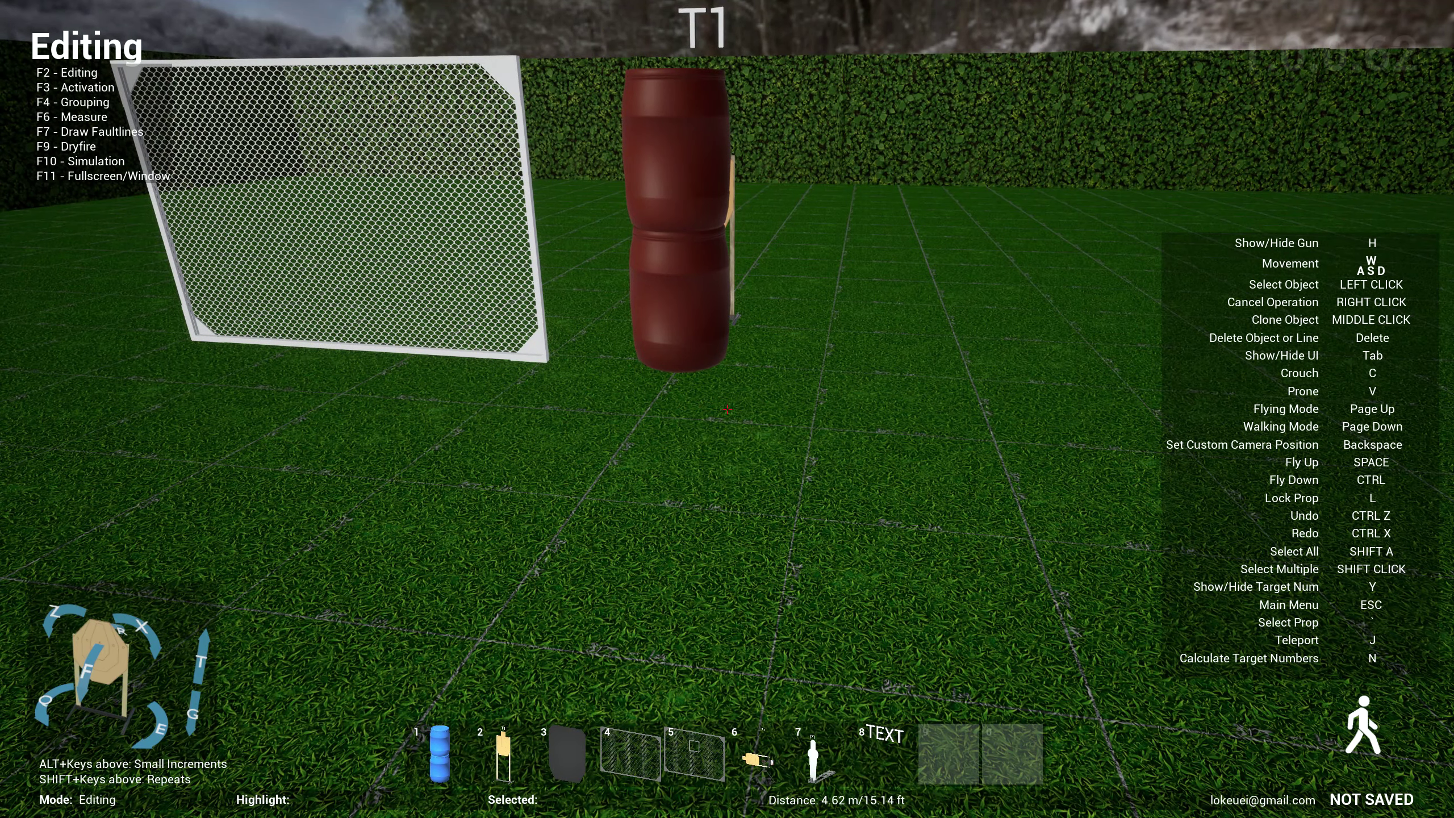
Search the prop library for "door" and place the flap door to the right of the barrel stack.
key(grave)
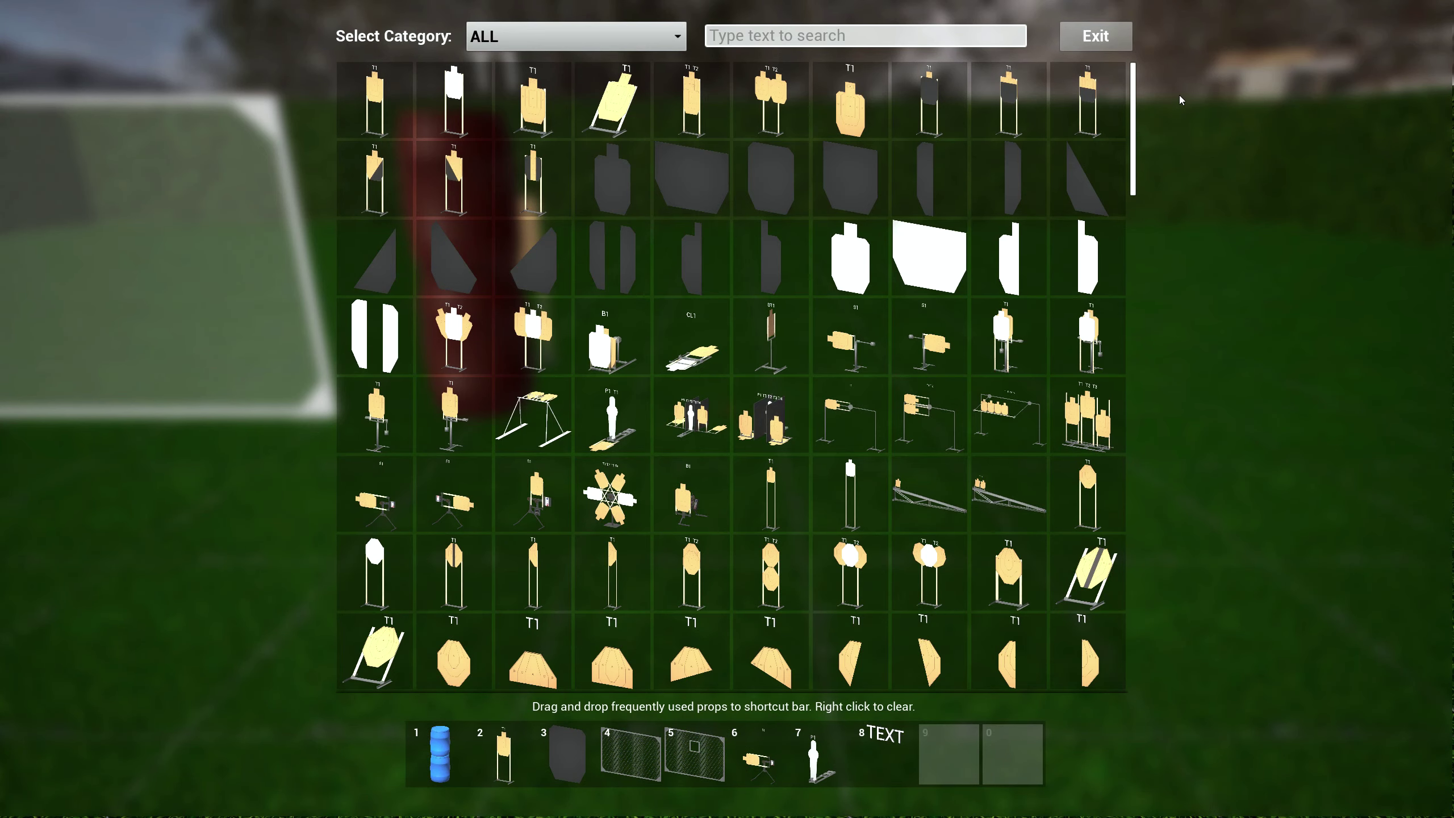
text(door)
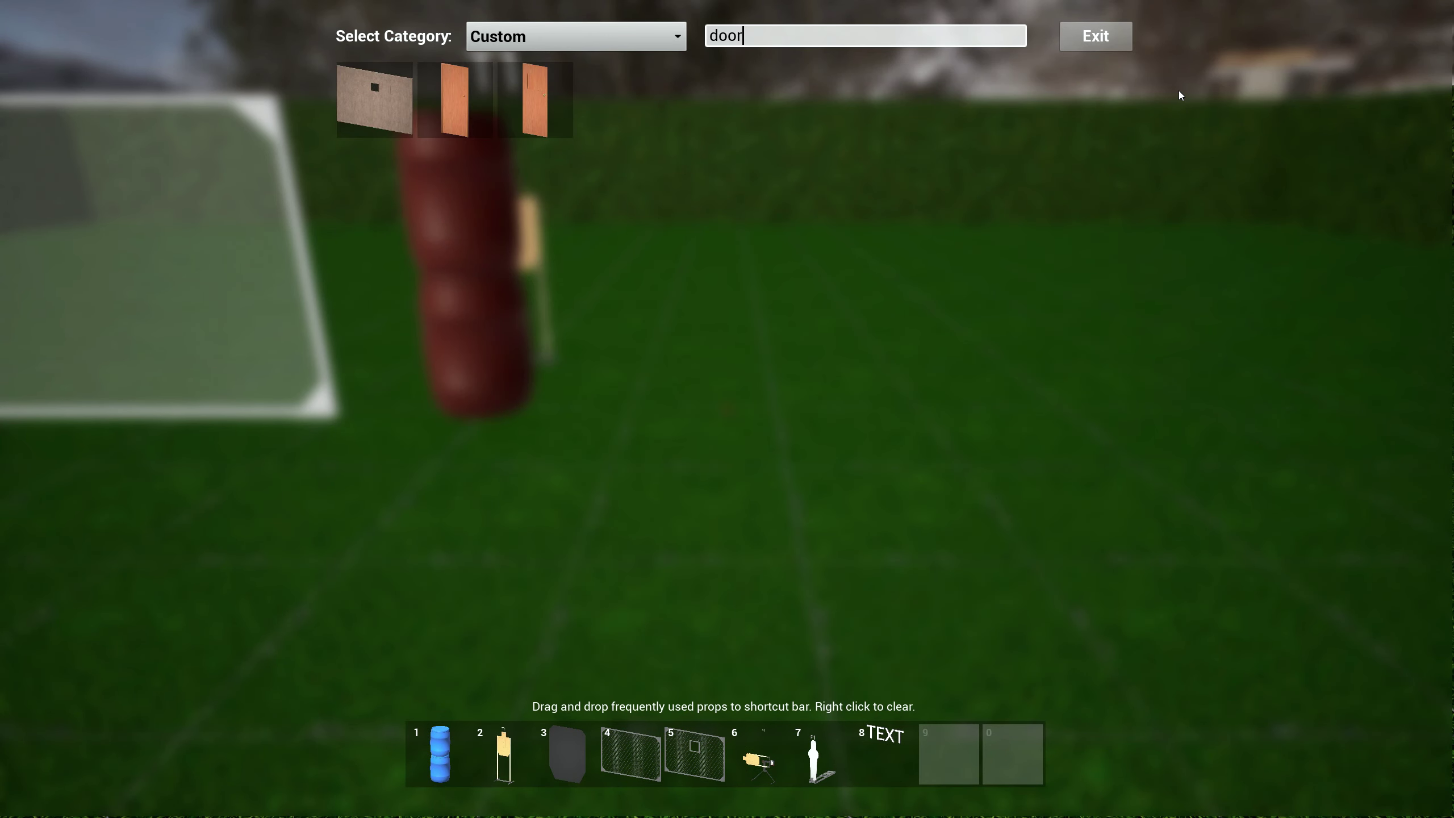
click(535, 100)
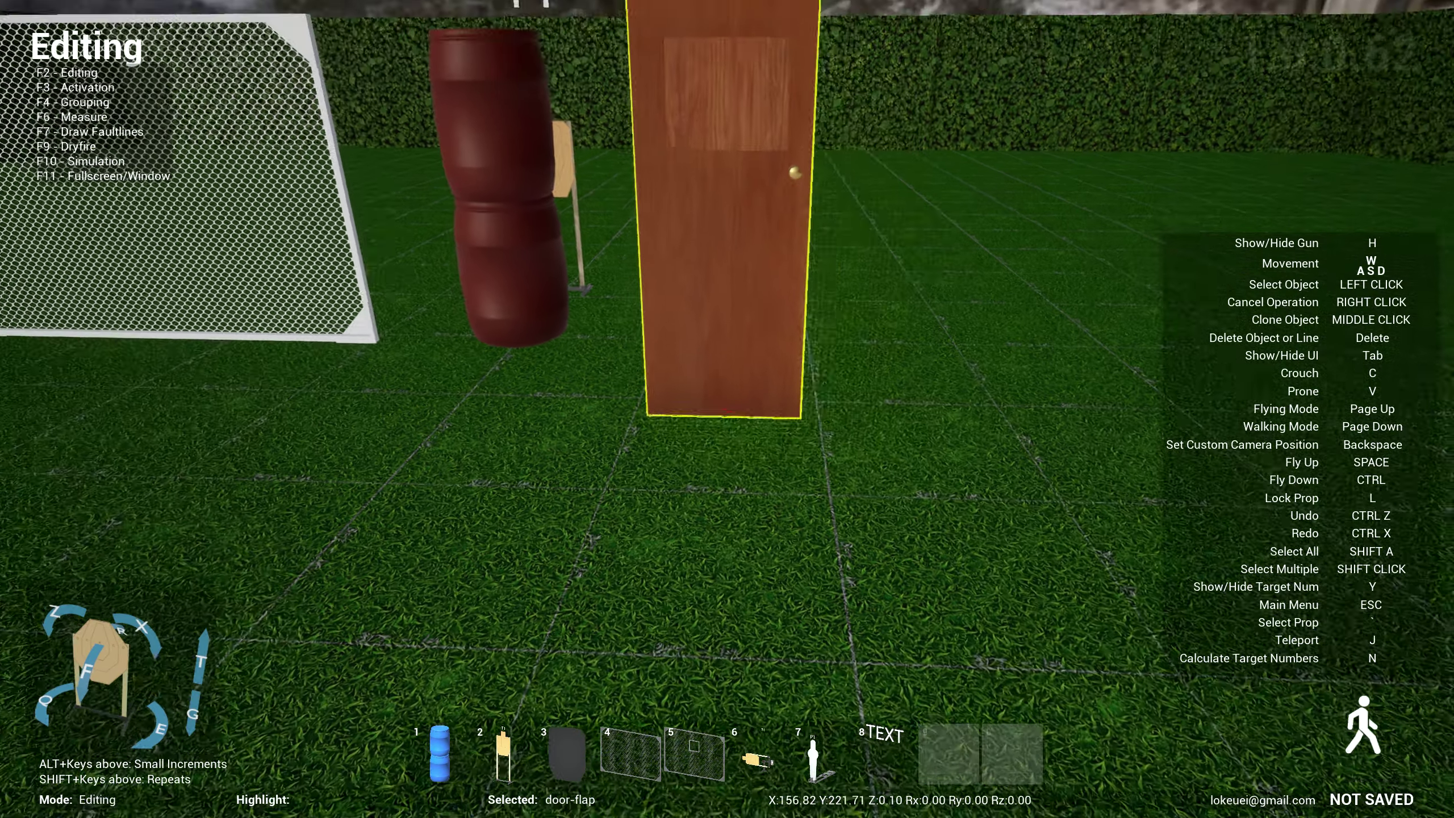
click(728, 409)
key(w)
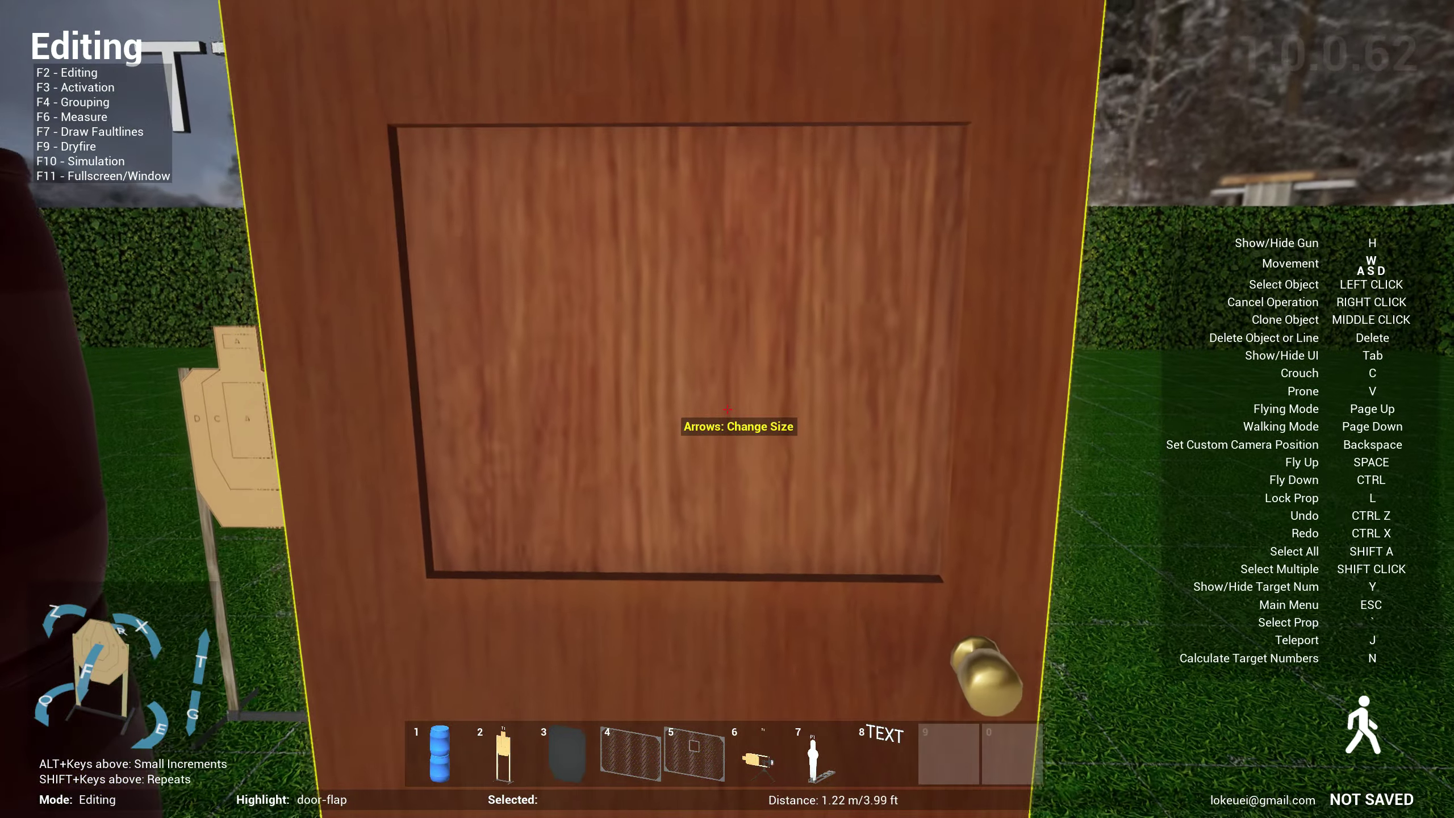
key(s)
key(w)
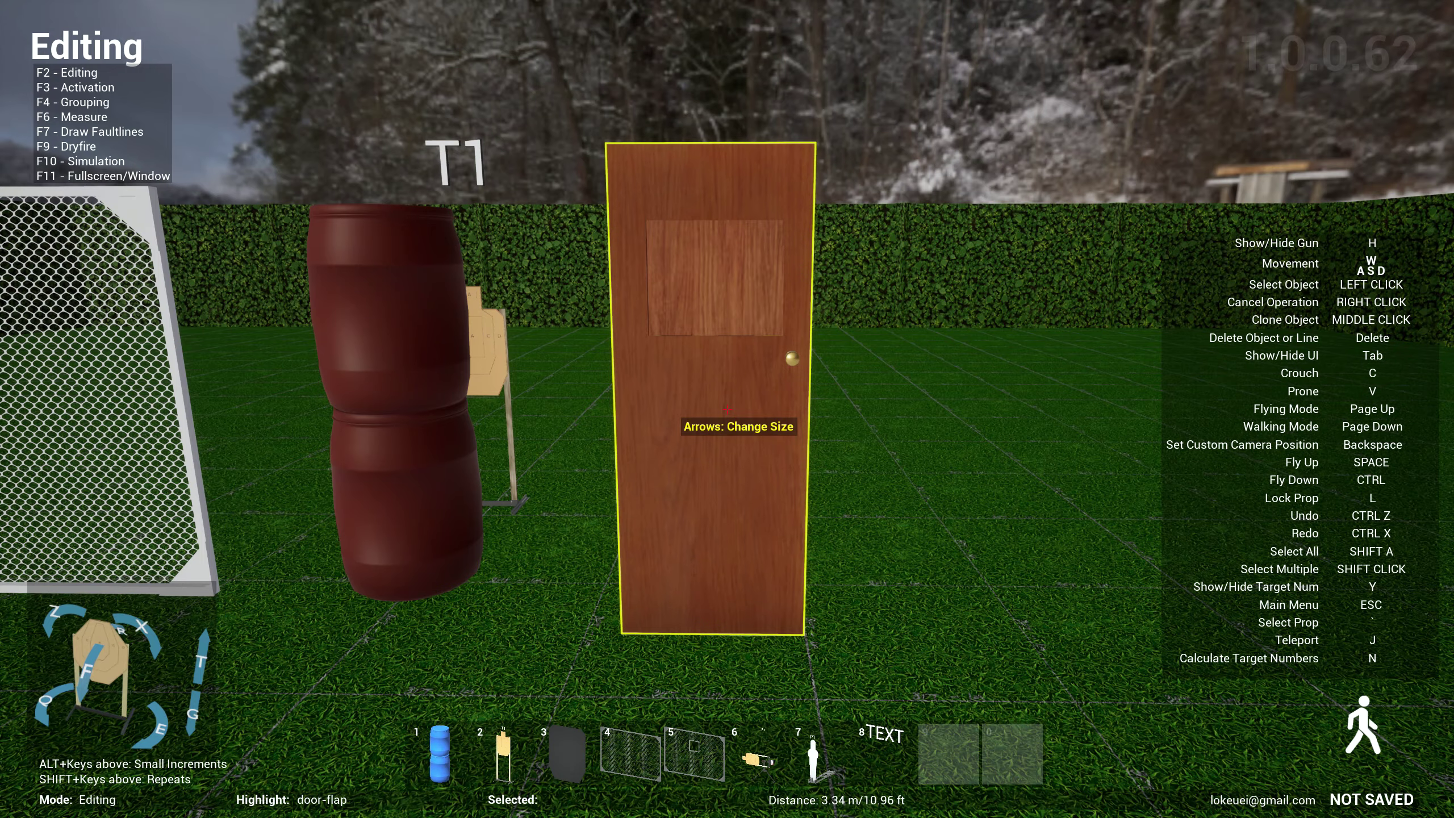
Place a TargetsUSA swinger on the grass behind and to the right of the door.
key(6)
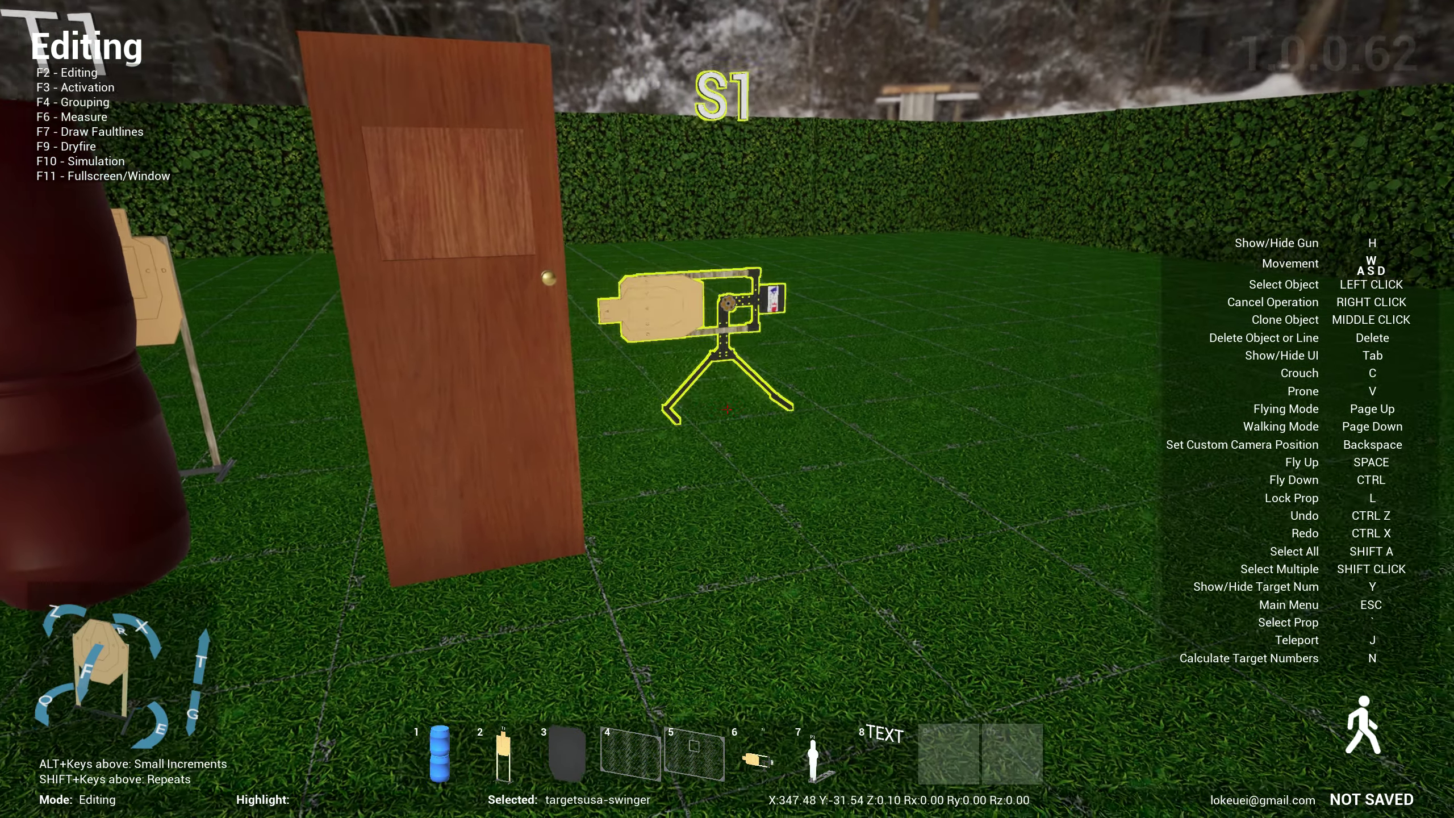
click(727, 409)
key(d)
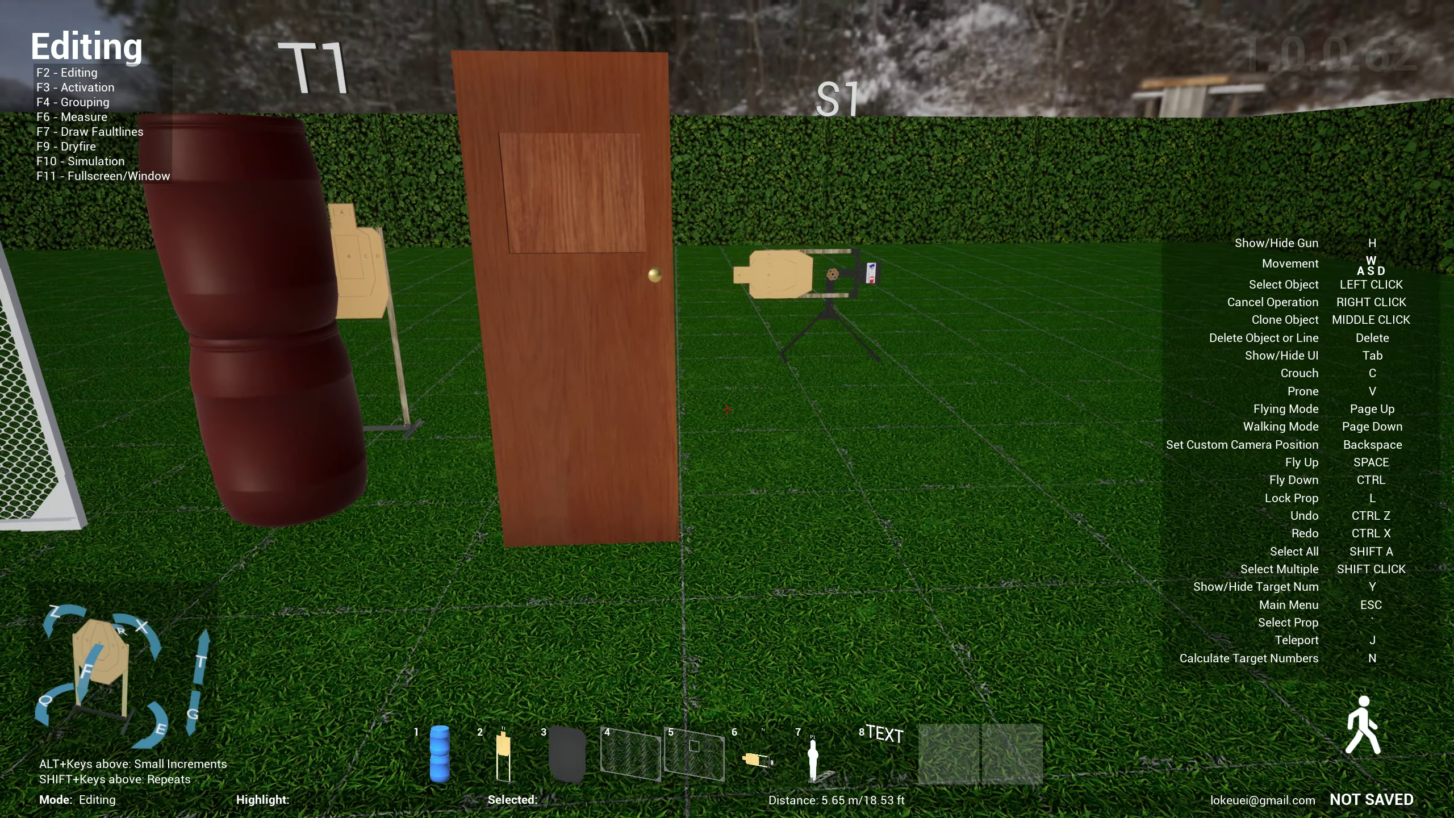
Link the flap door to the swinger in Activation mode.
key(F3)
click(727, 408)
click(727, 409)
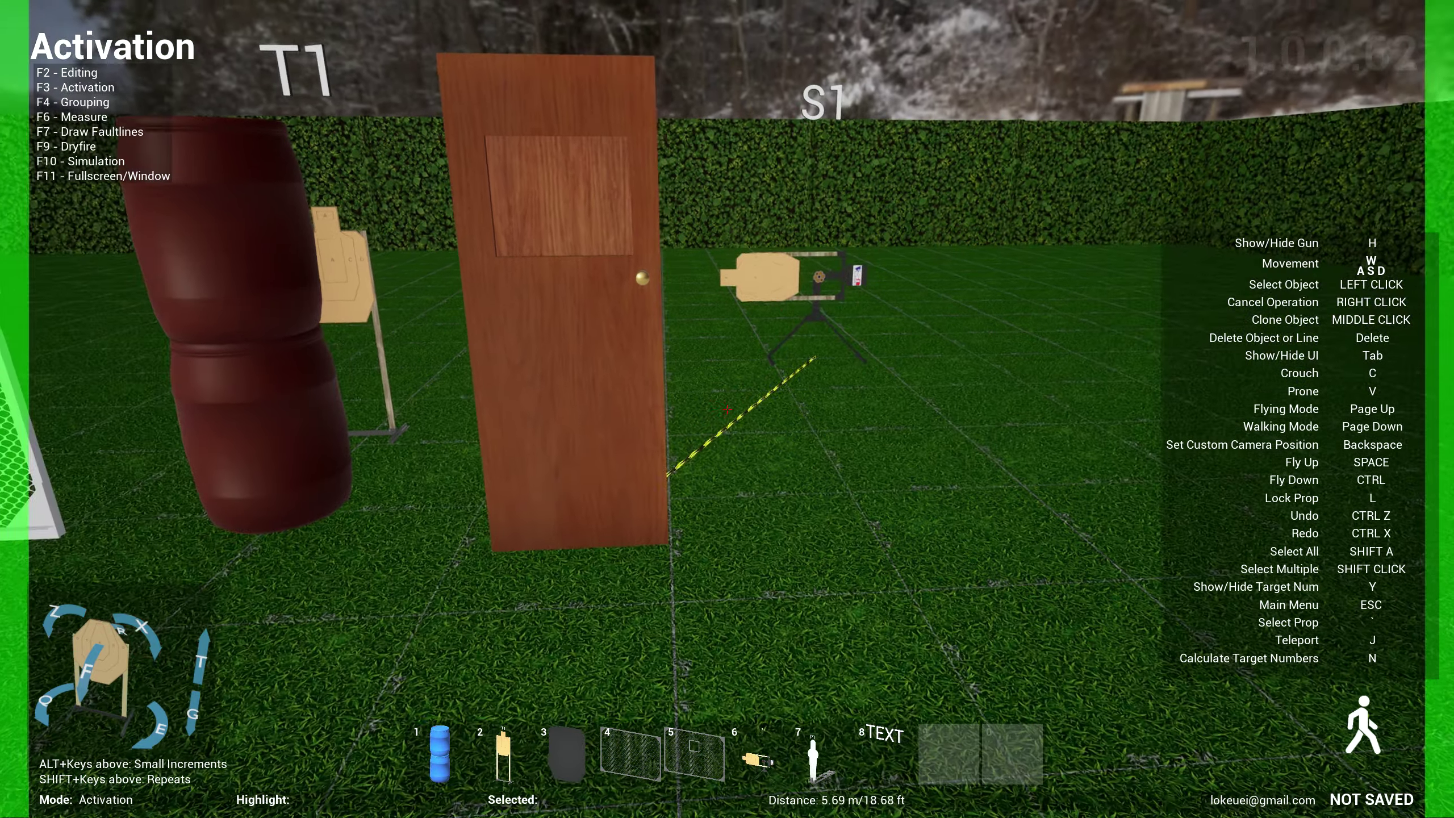
Run the stage in Simulation mode and approach the door to test its flap and the linked swinger.
key(s)
key(F10)
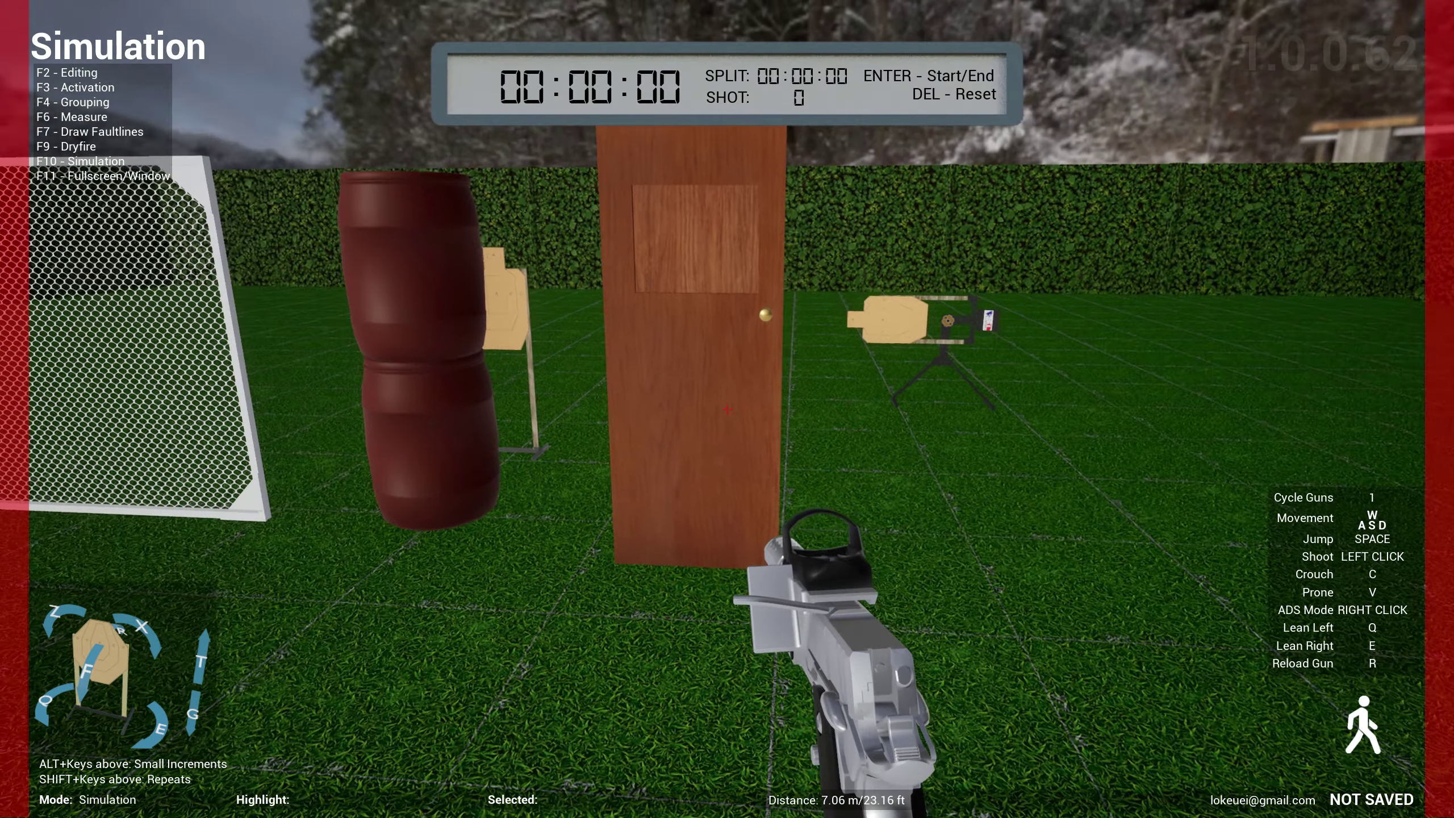
key(w)
key(a)
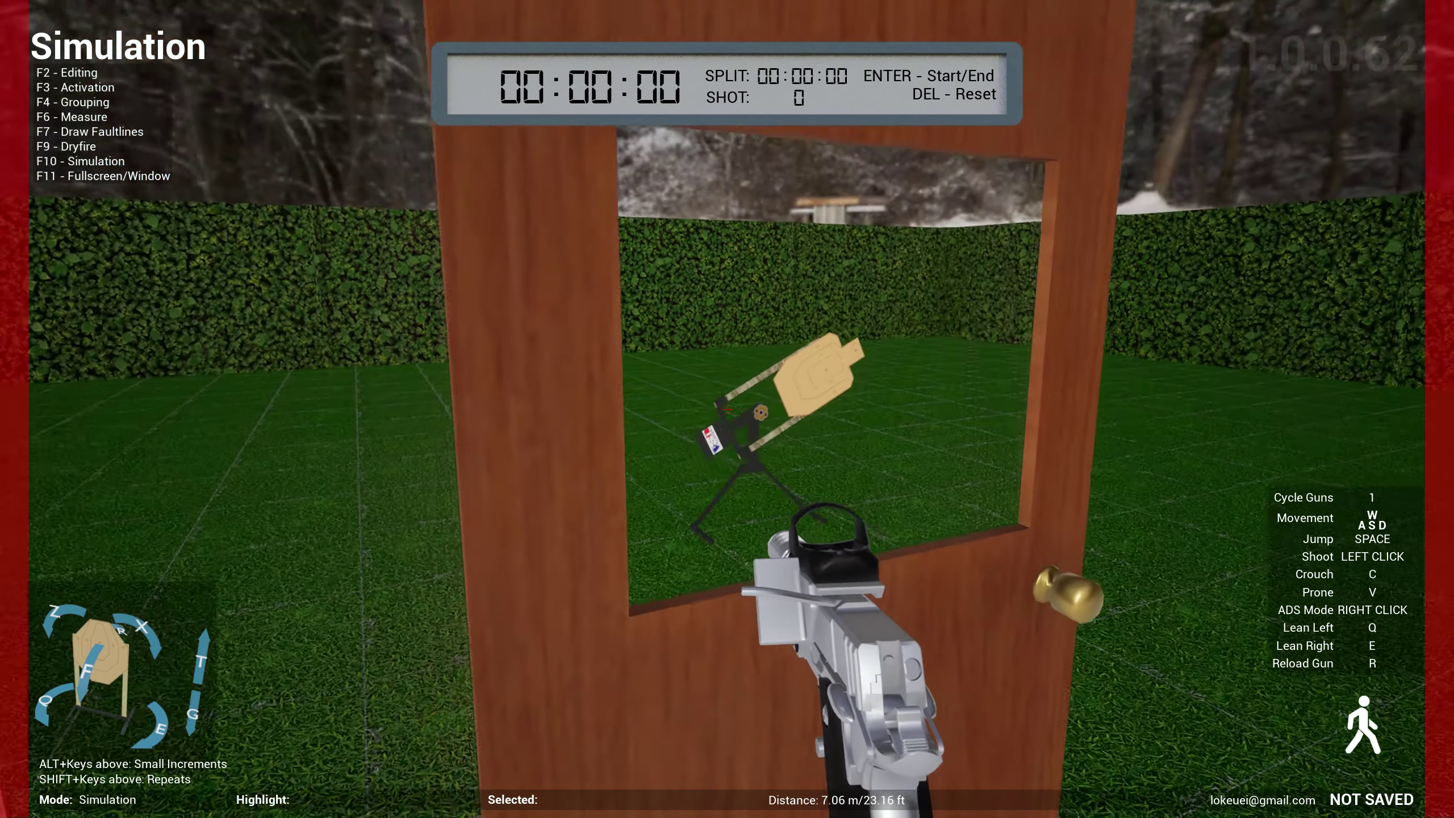
key(s)
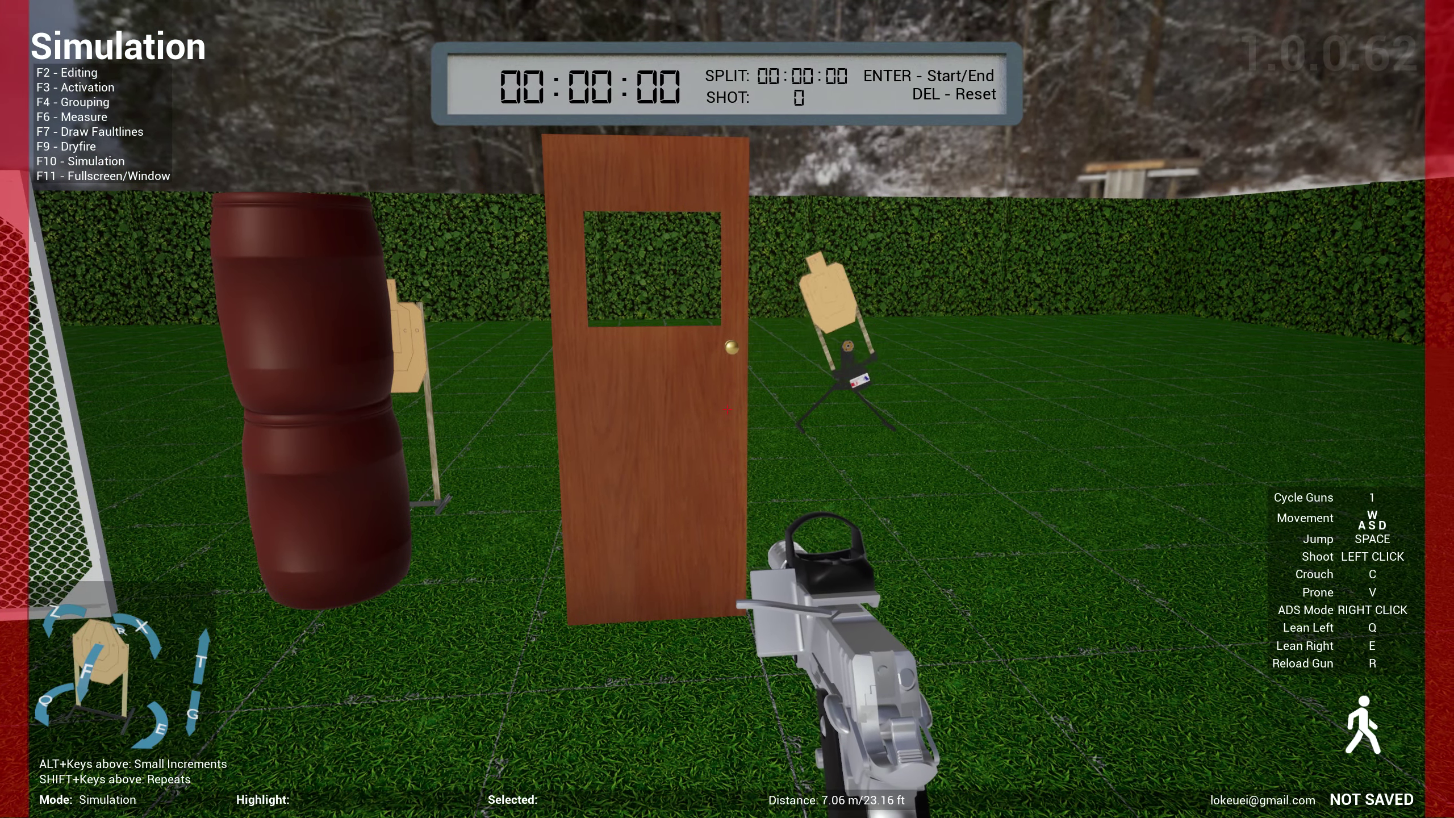
Return to Editing mode, search the prop library for "je" and place the jerry can in front of the door.
key(F2)
key(grave)
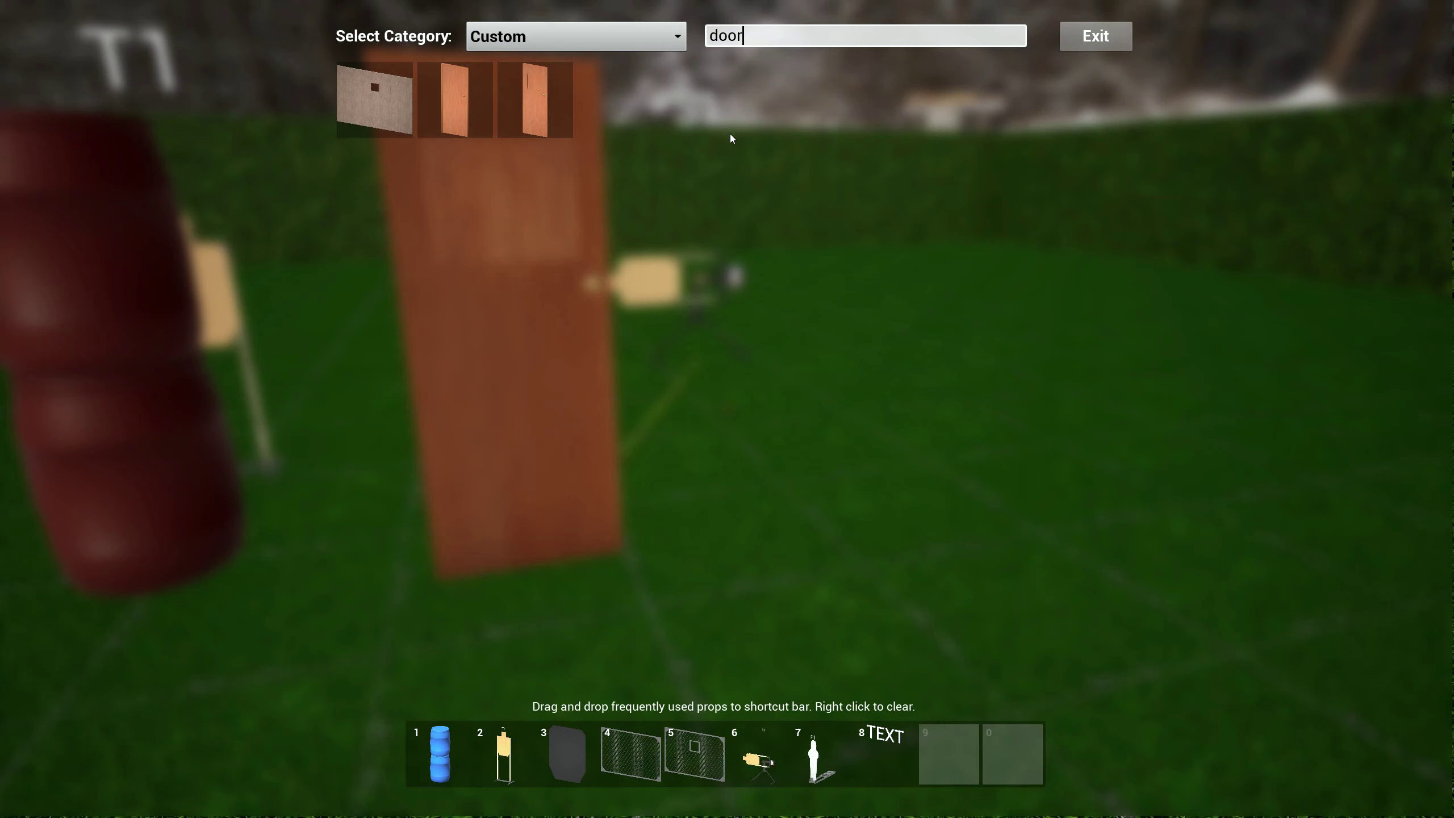
drag(756, 34, 682, 38)
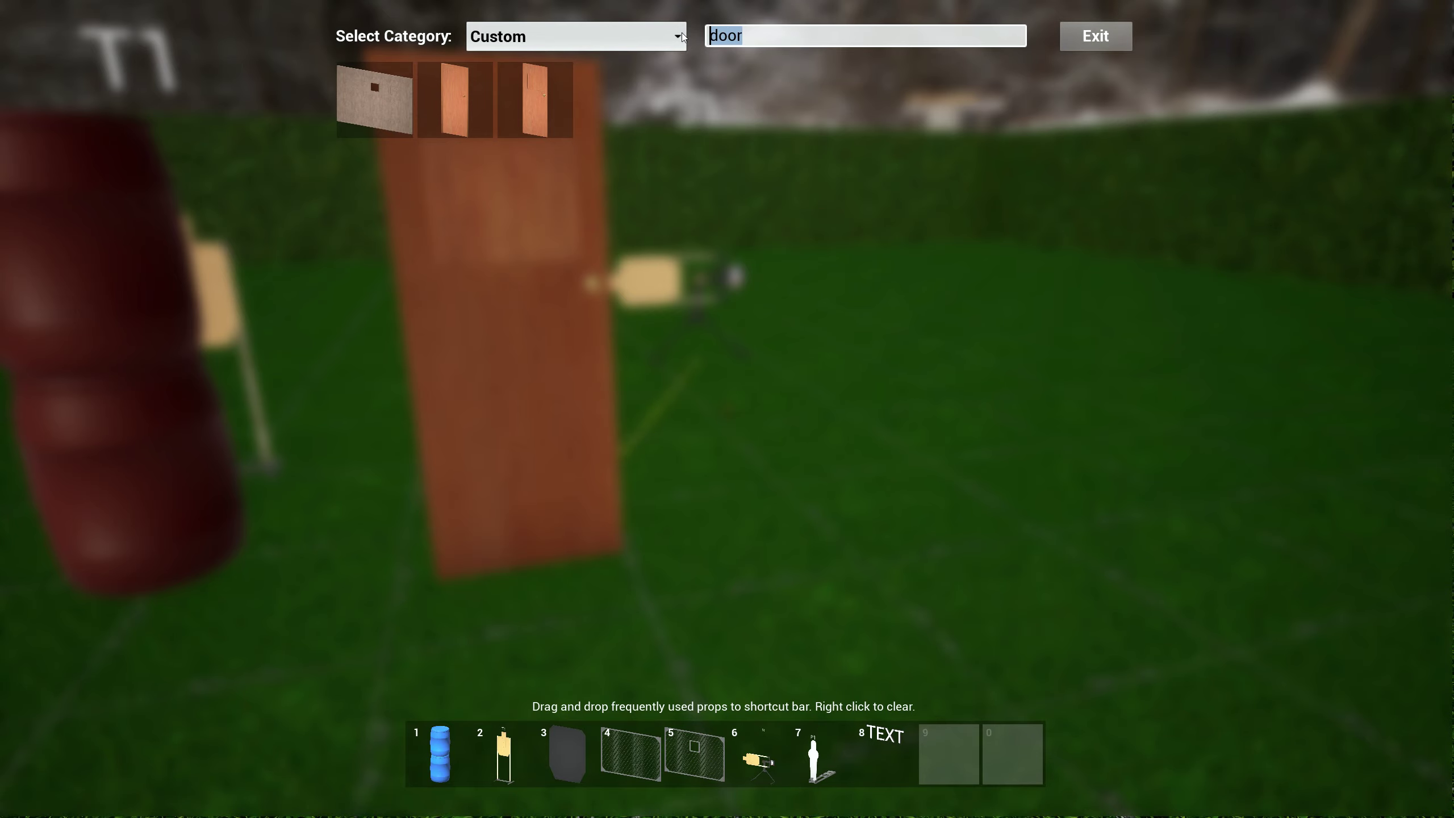
text(je)
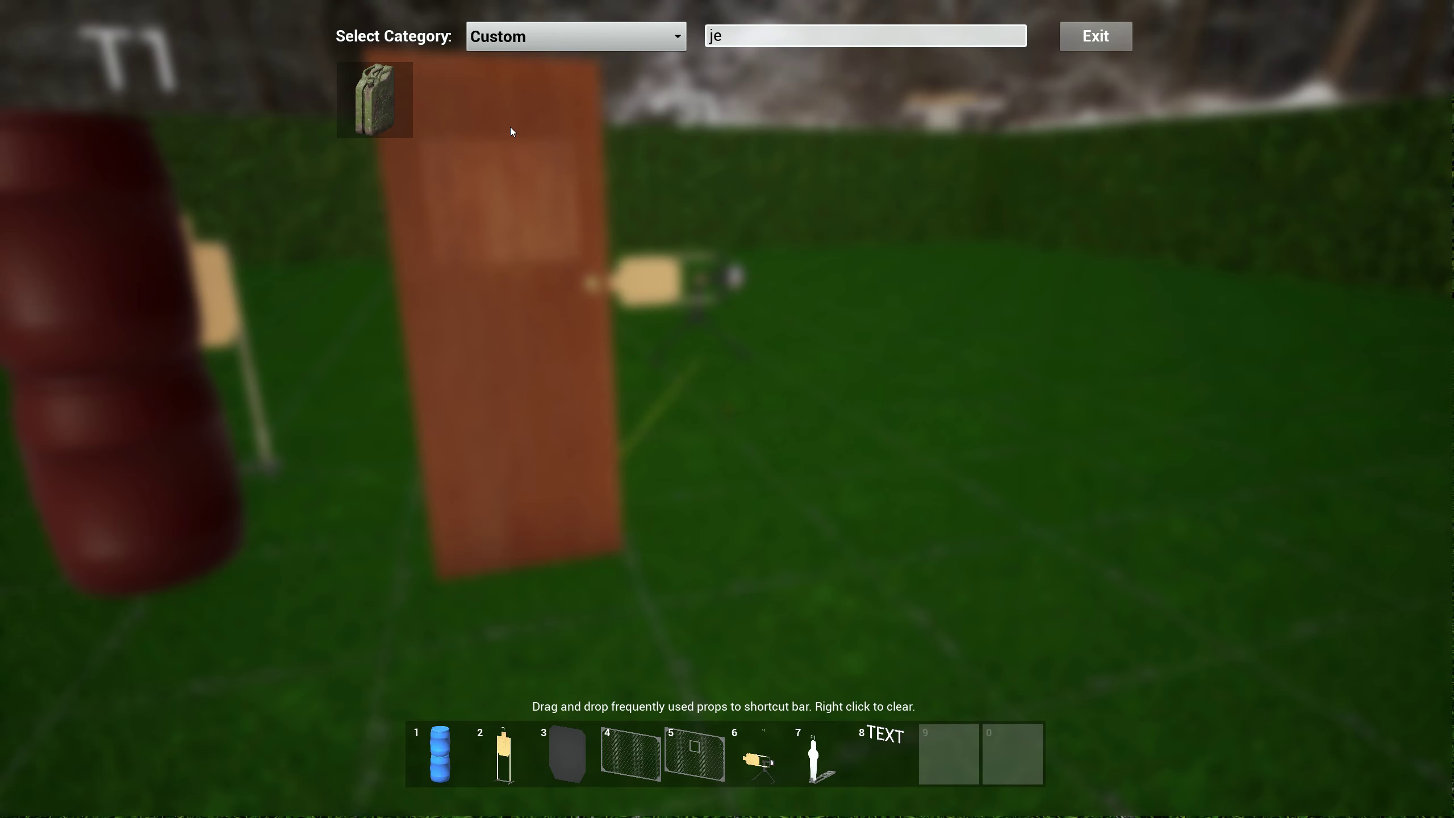
click(382, 108)
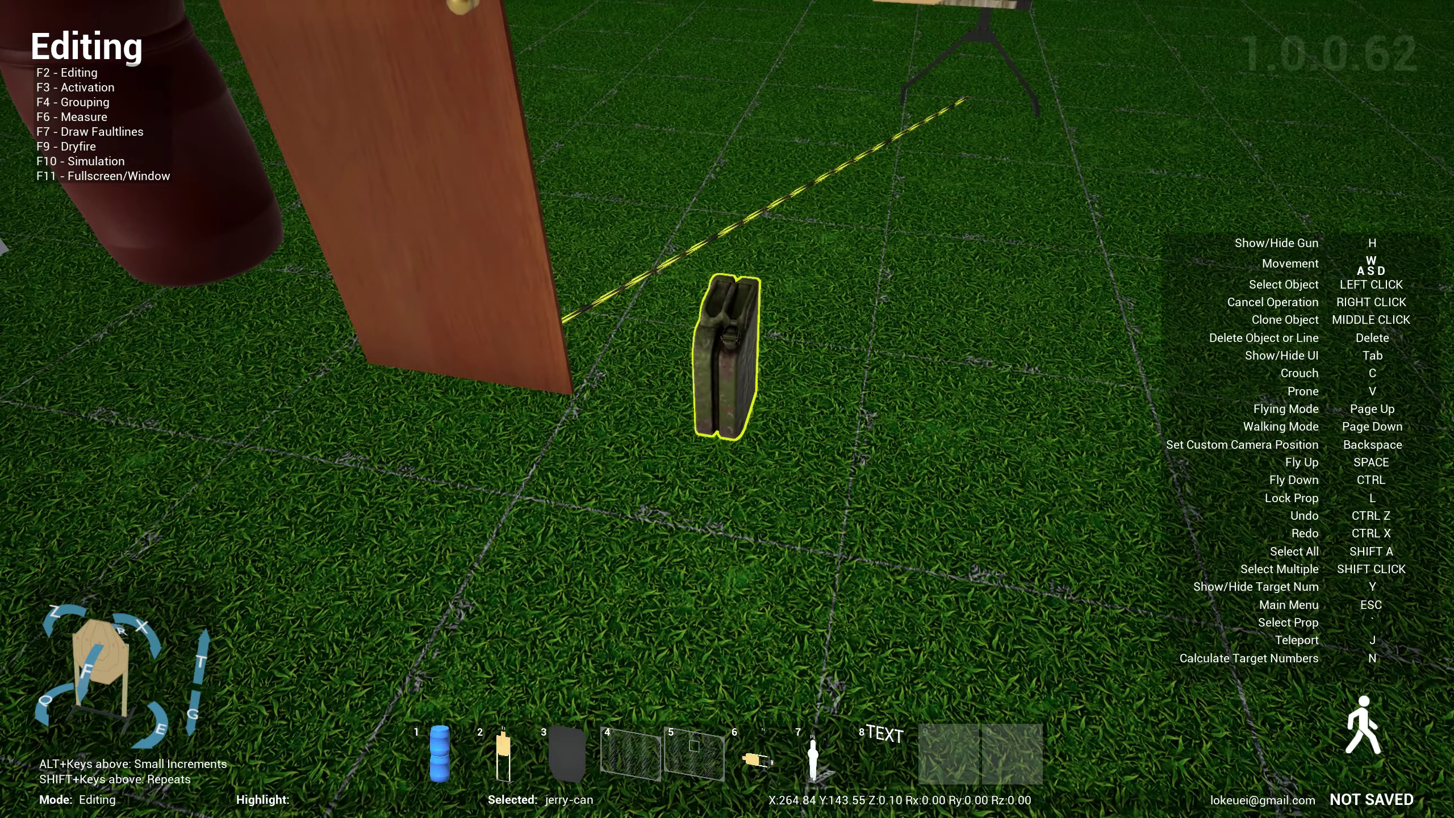
click(727, 409)
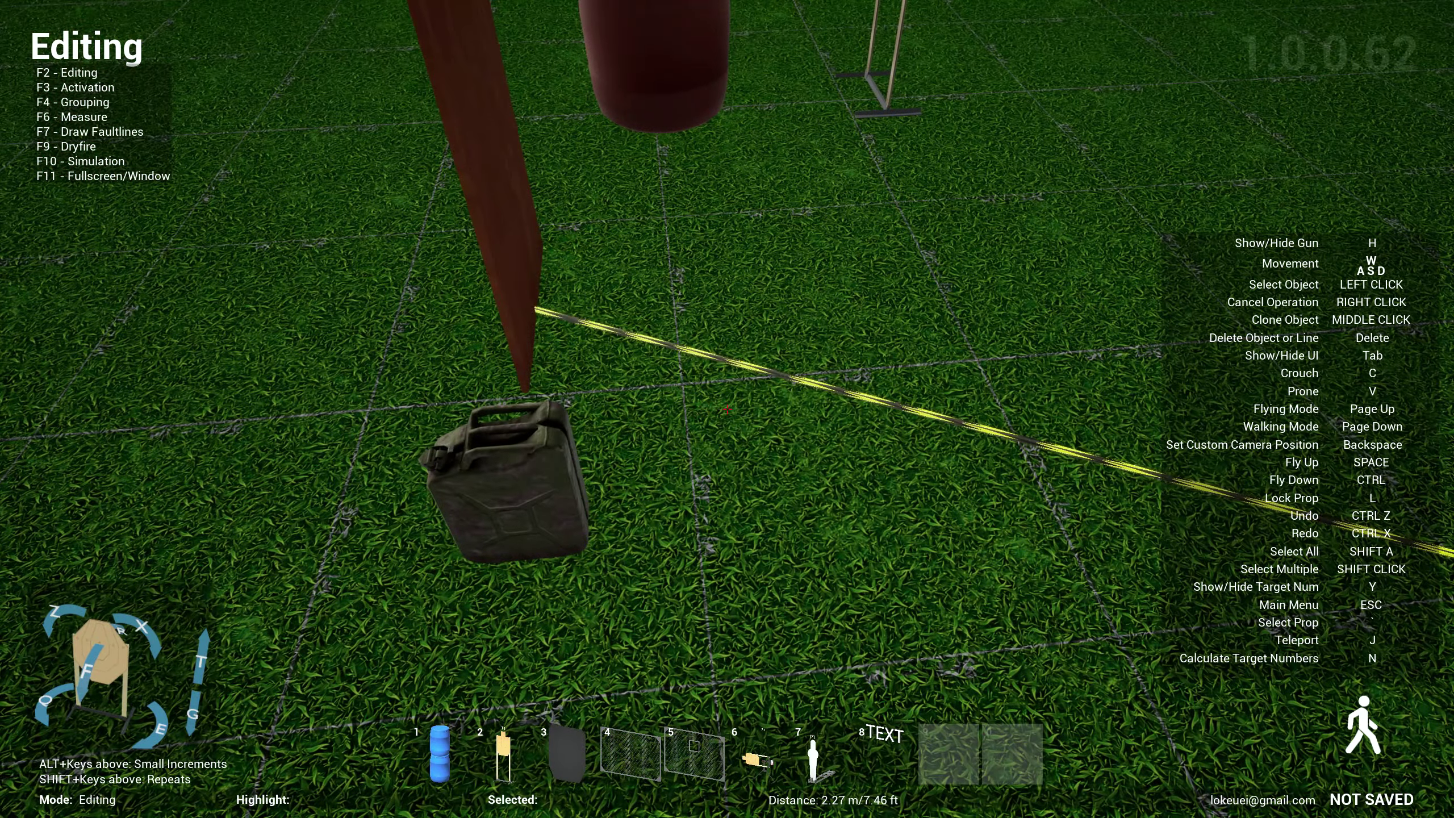
key(a)
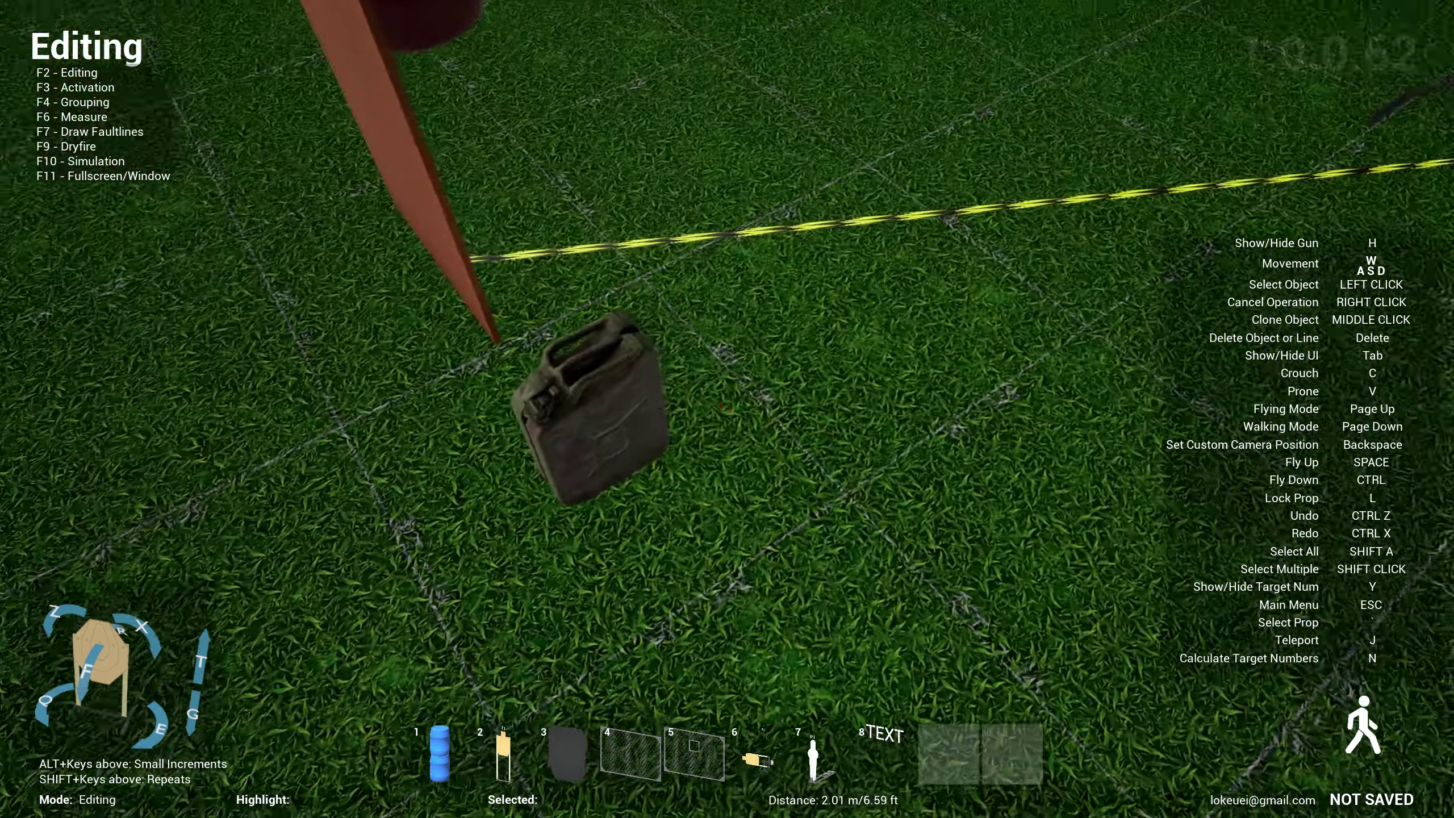
key(a)
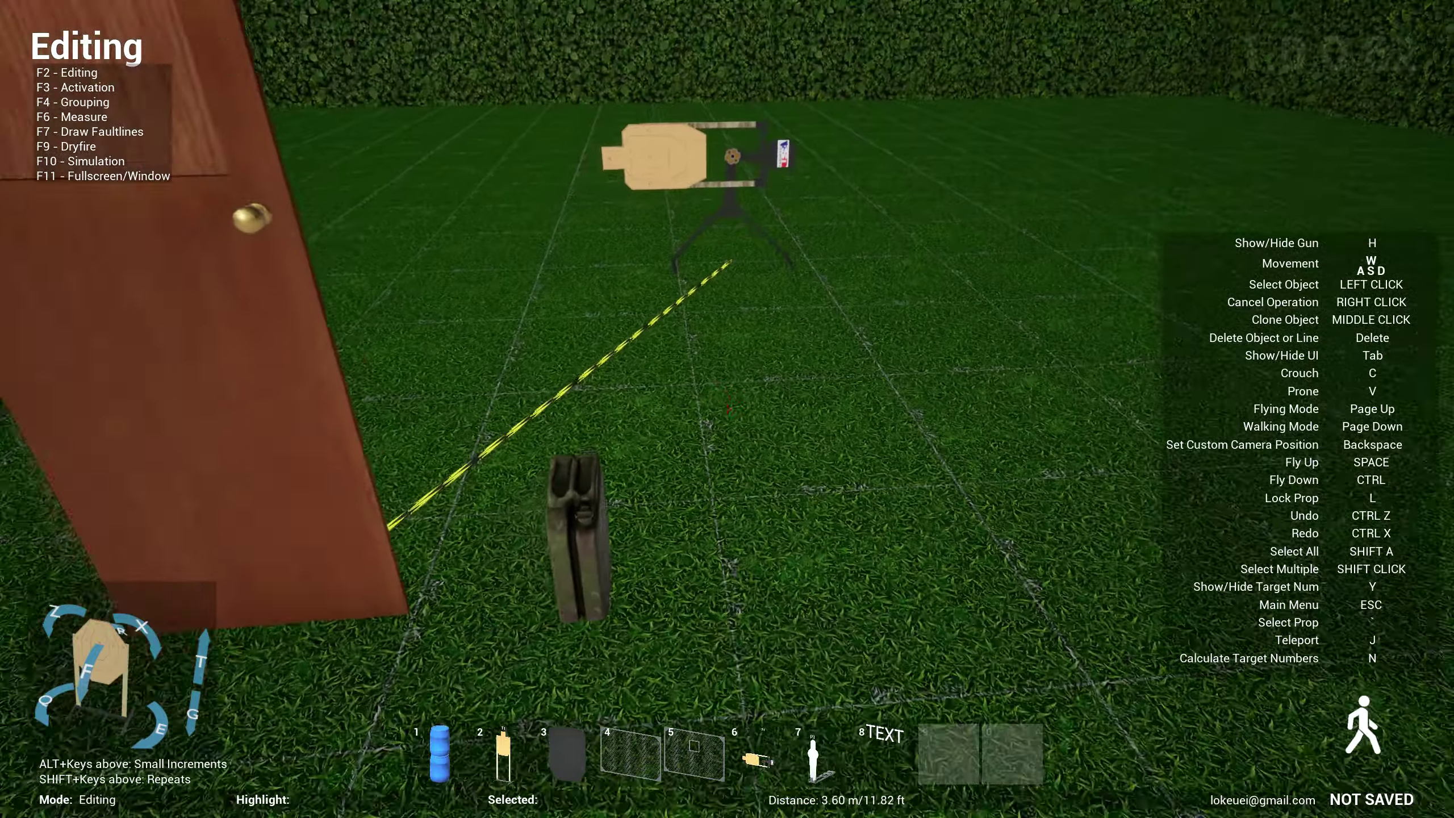
Back away until the fence, barrels, door, swinger and jerry can are in view and capture a screenshot of the stage.
key(s)
key(s)
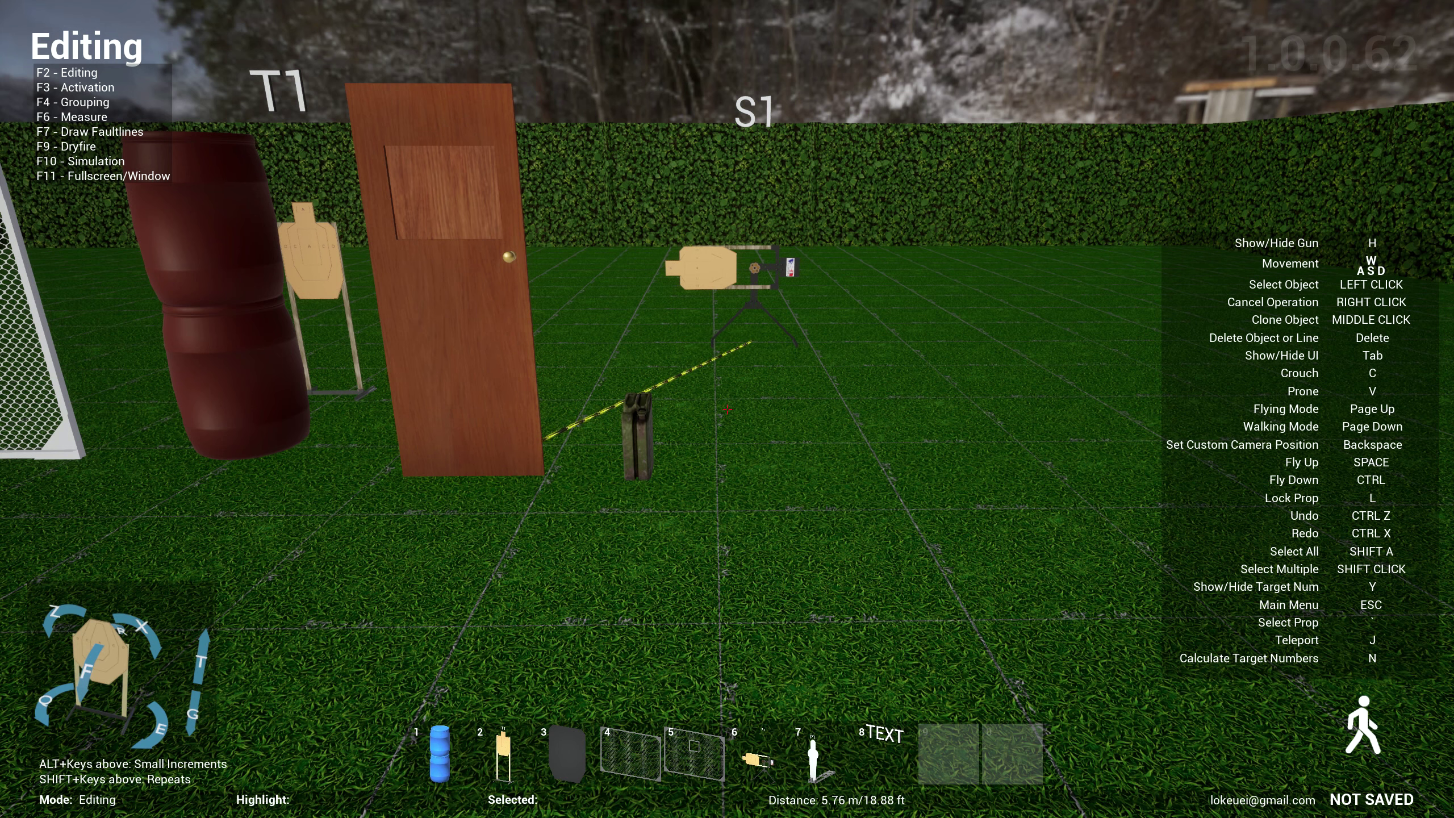
key(w)
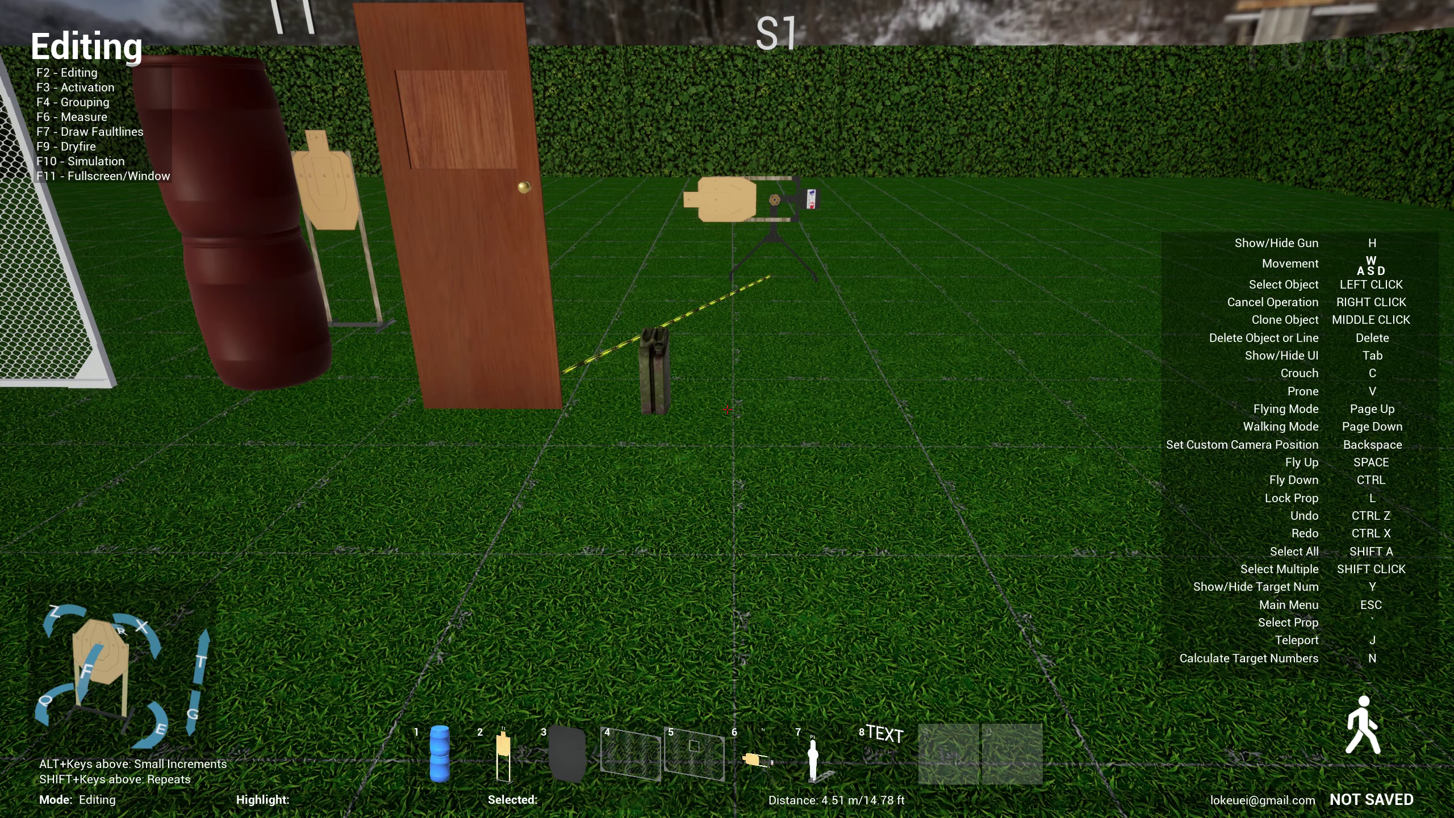
key(s)
key(a)
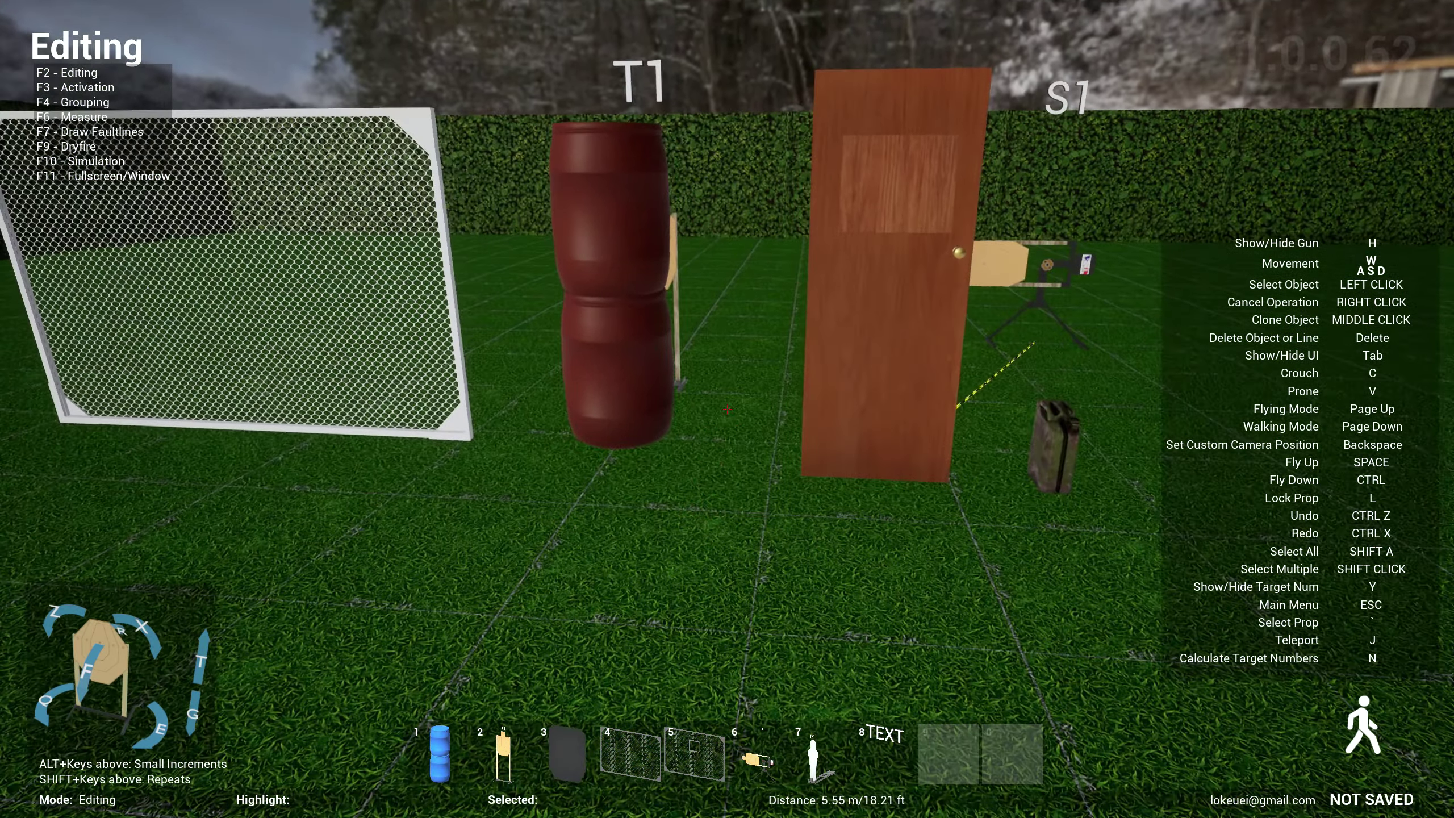
key(s)
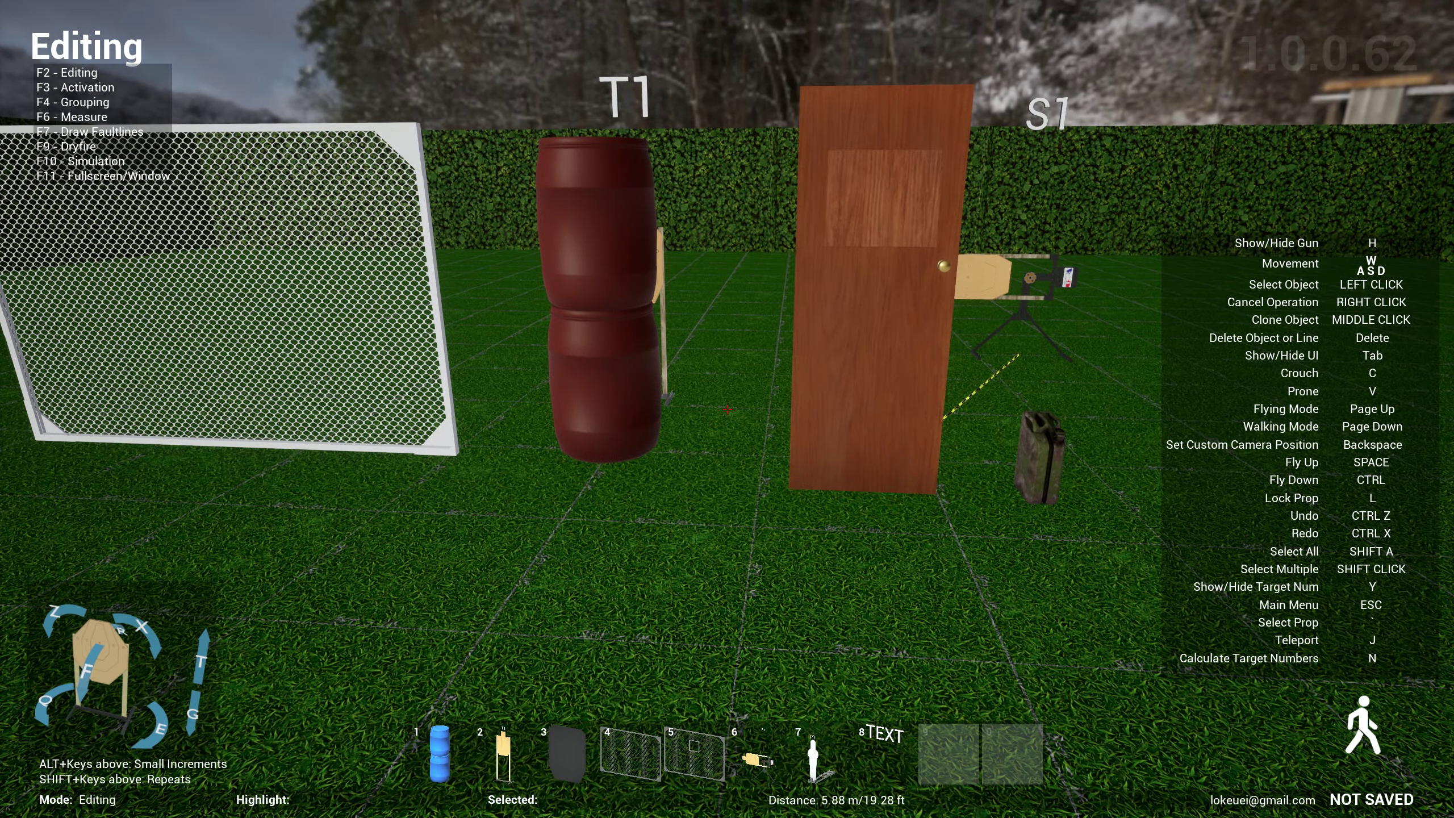
key(s)
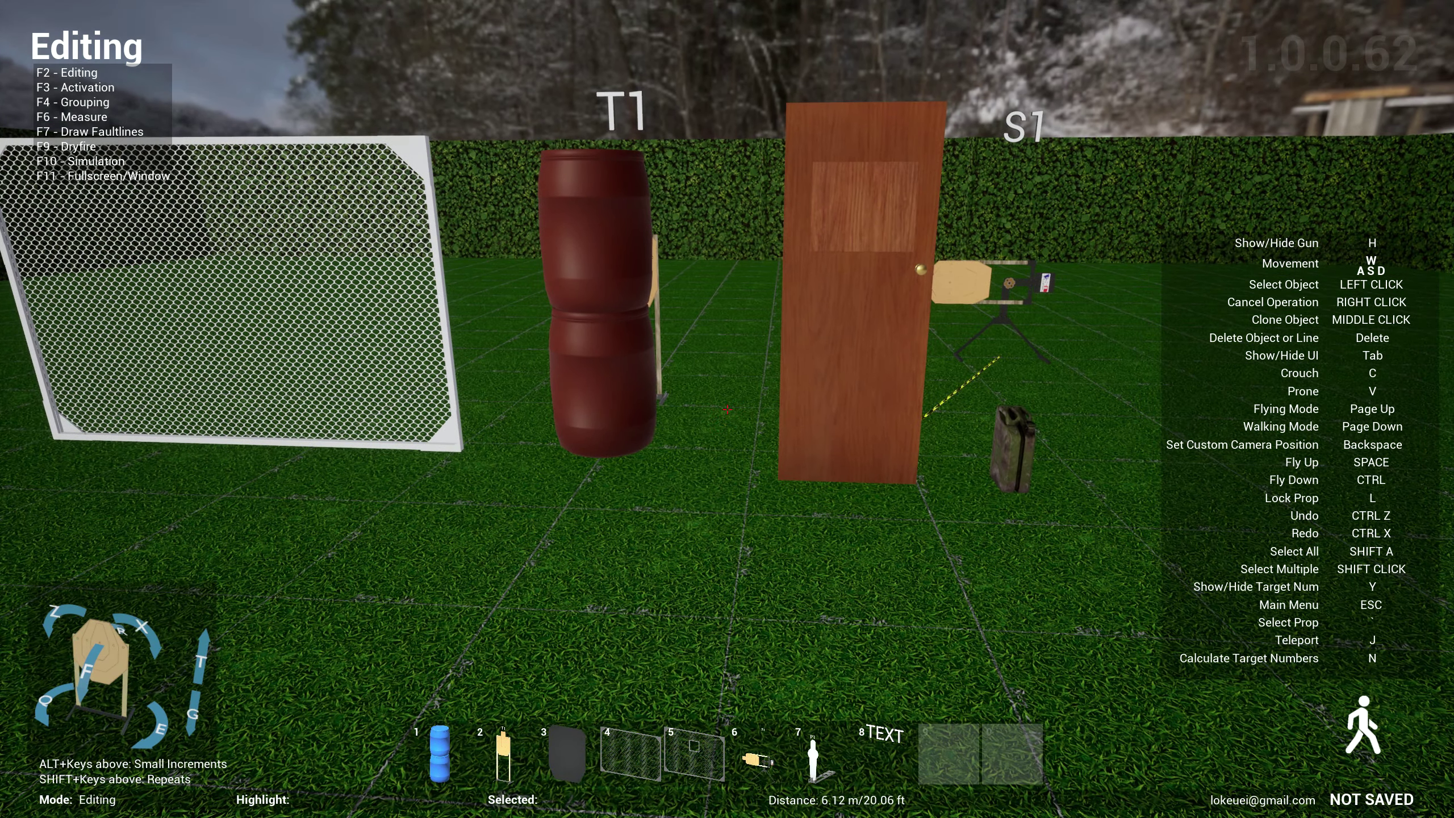
key(F12)
Clear the stage and place a plain IPSC paper target from the VR Practical Shooting category on the grass.
key(Escape)
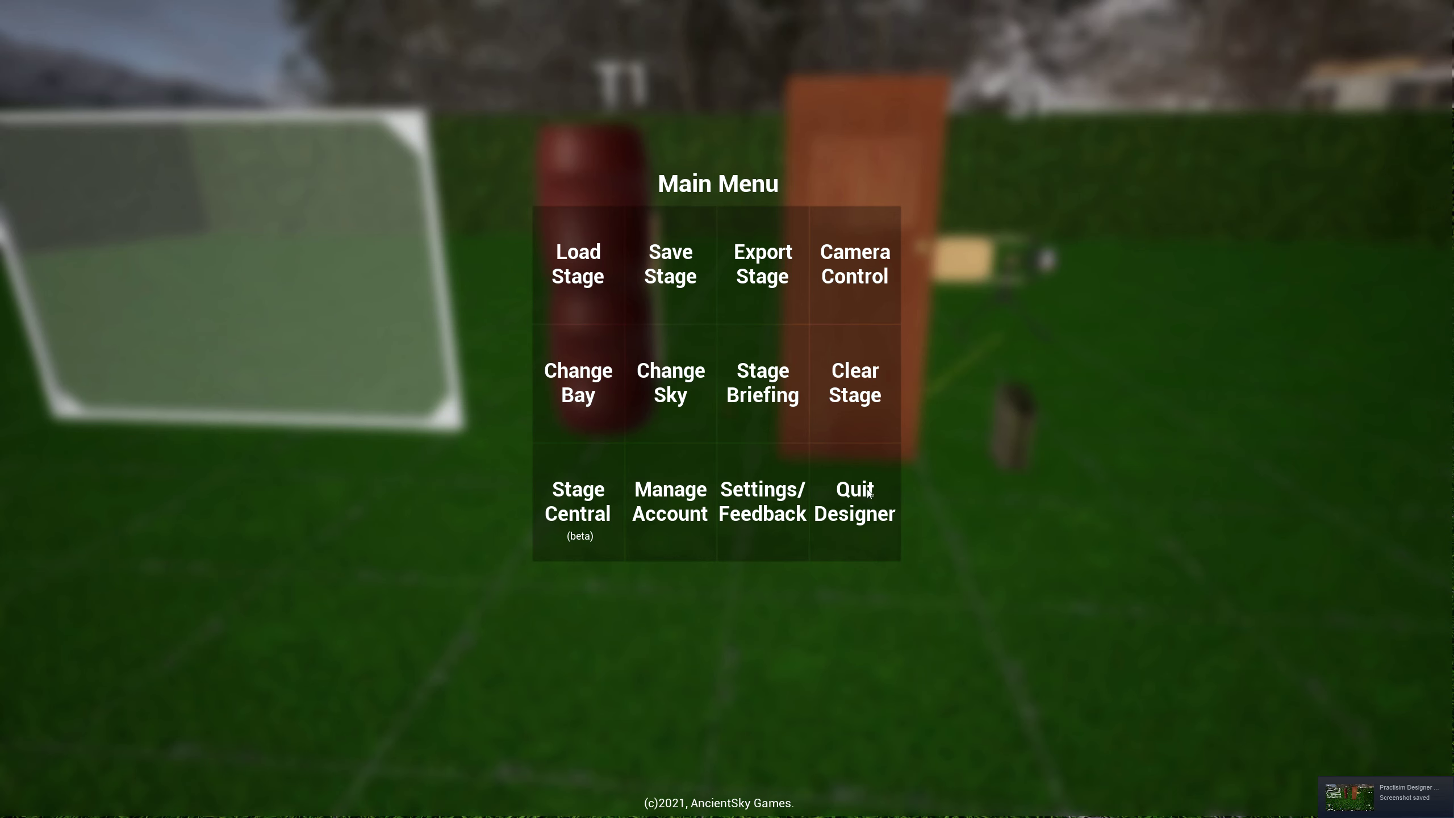
click(858, 395)
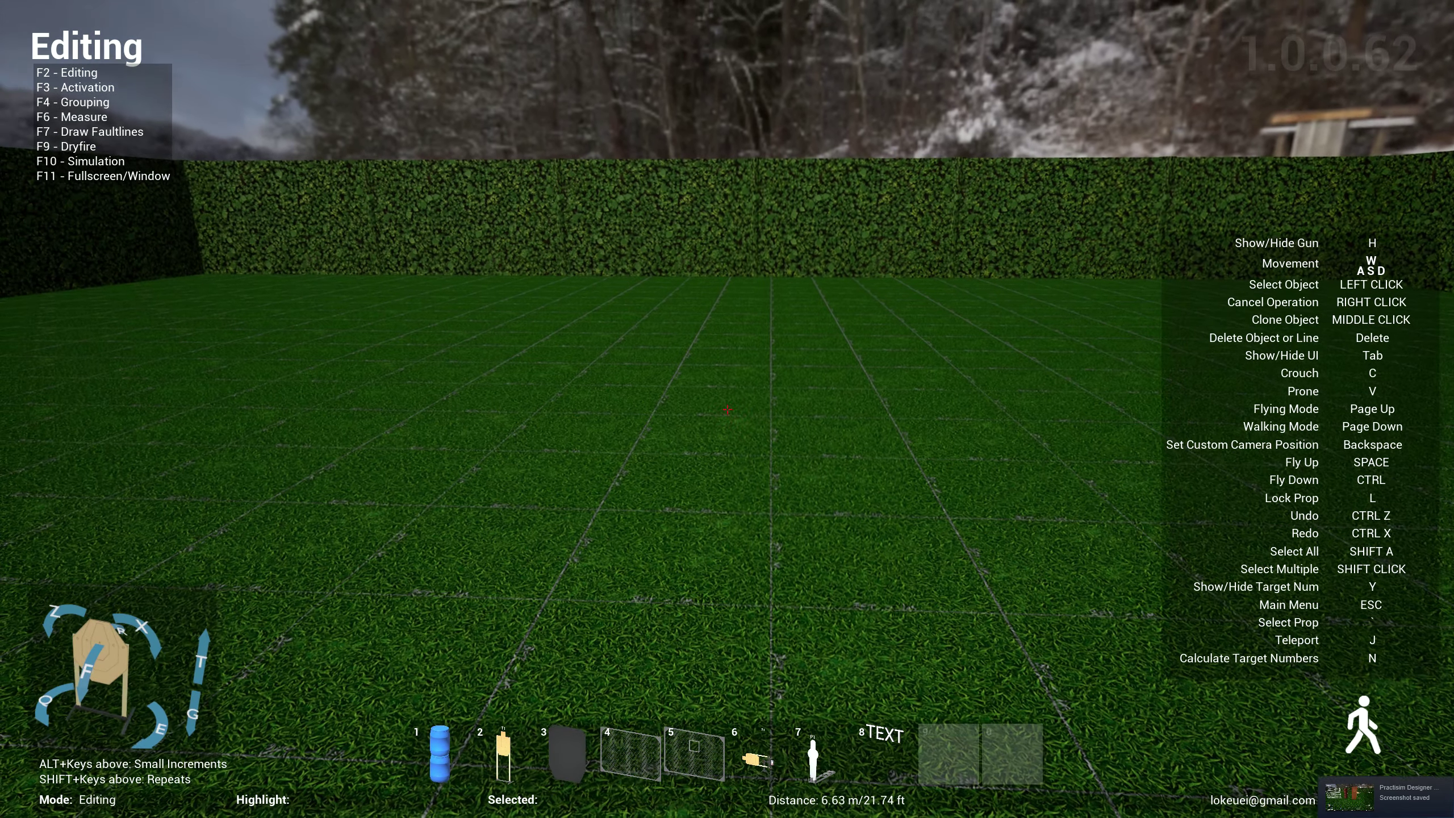
key(grave)
click(527, 38)
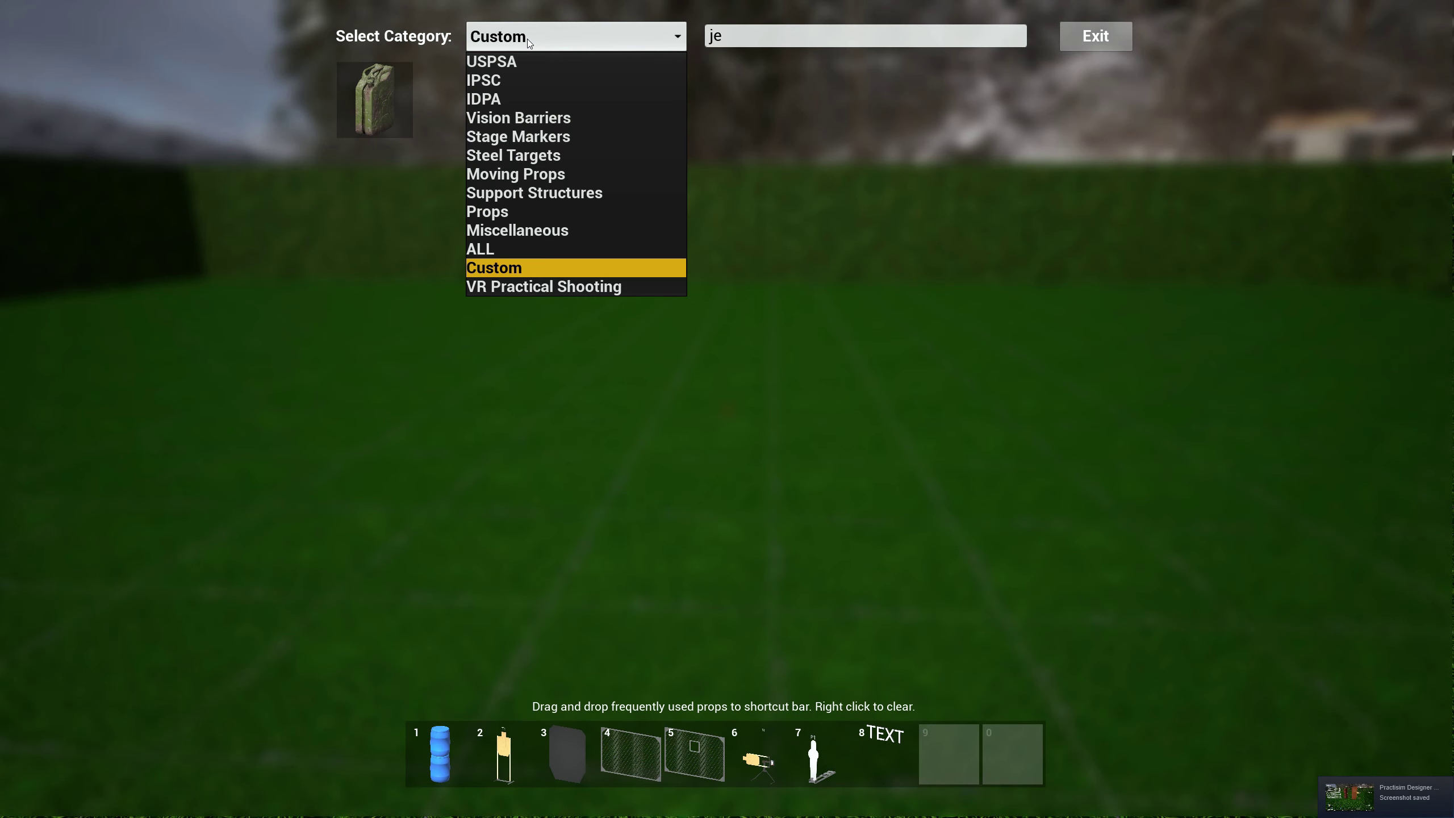
click(495, 286)
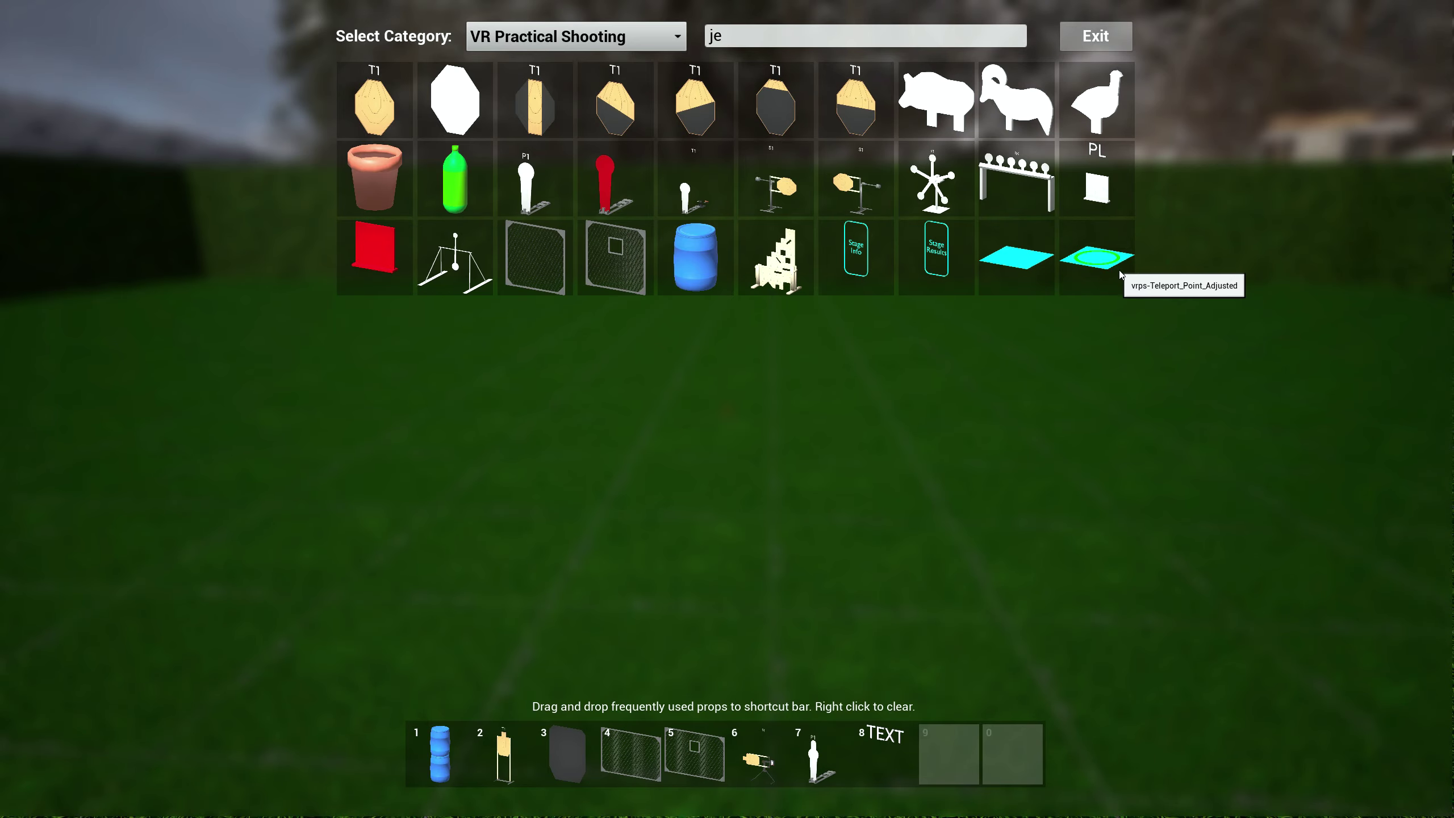
click(369, 103)
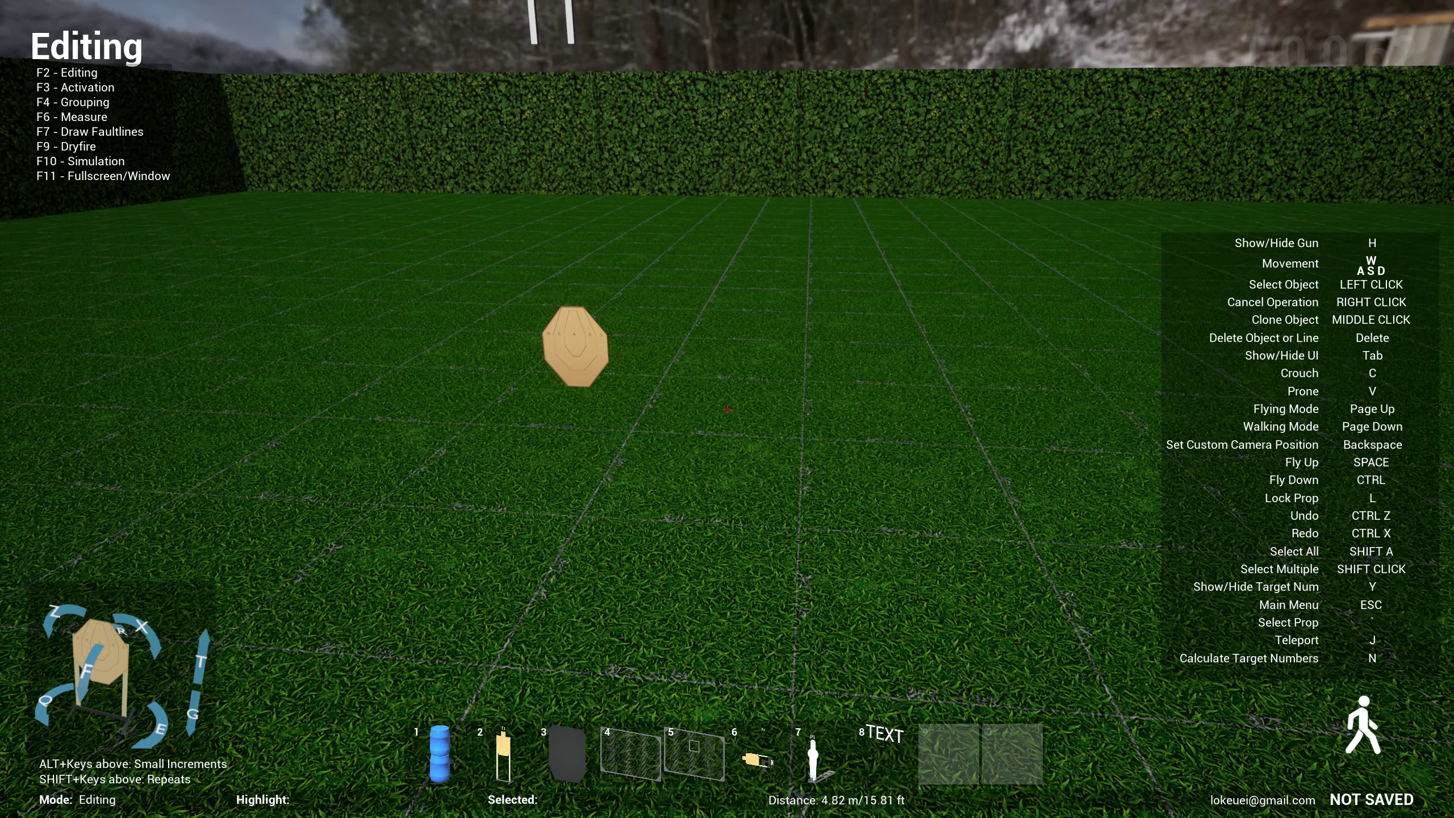
Place a paper target with hard cover on both sides and a clay-thrower popper in a row beside the plain target.
key(grave)
text(je)
click(526, 94)
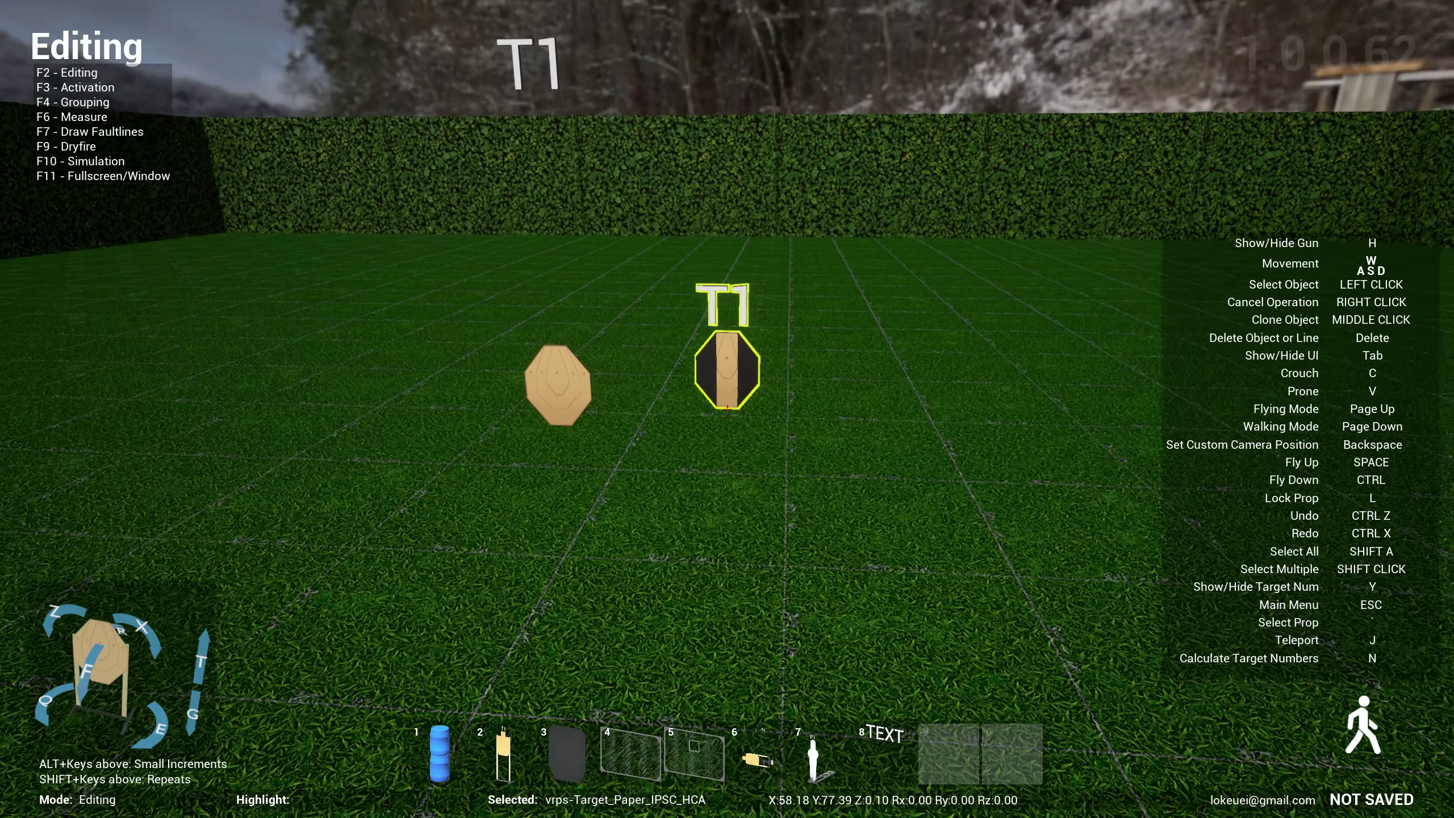
key(grave)
click(725, 212)
click(727, 409)
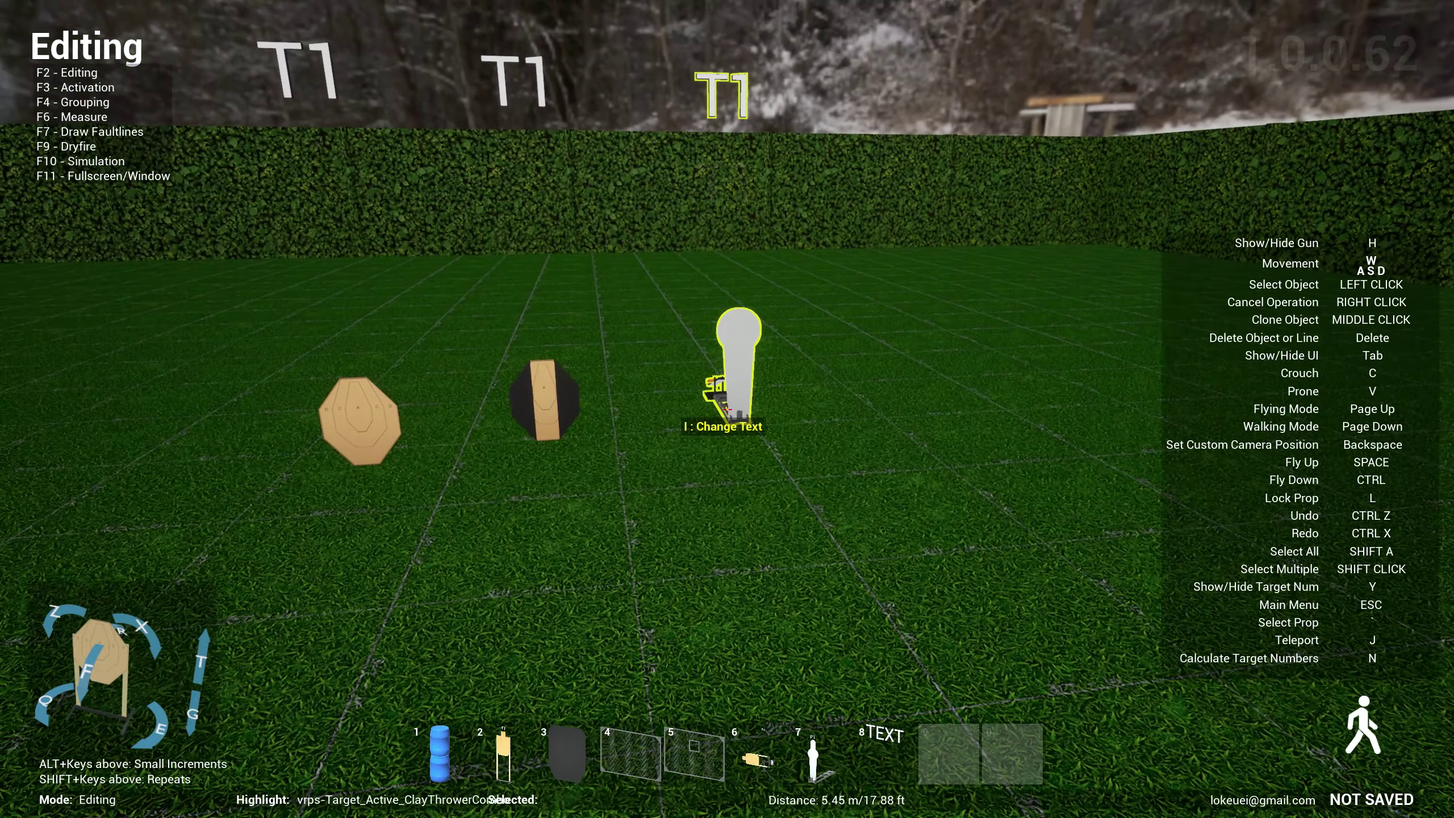
Look at the stage export dialog with its VRPS file type and existing files, and leave it without exporting.
key(Escape)
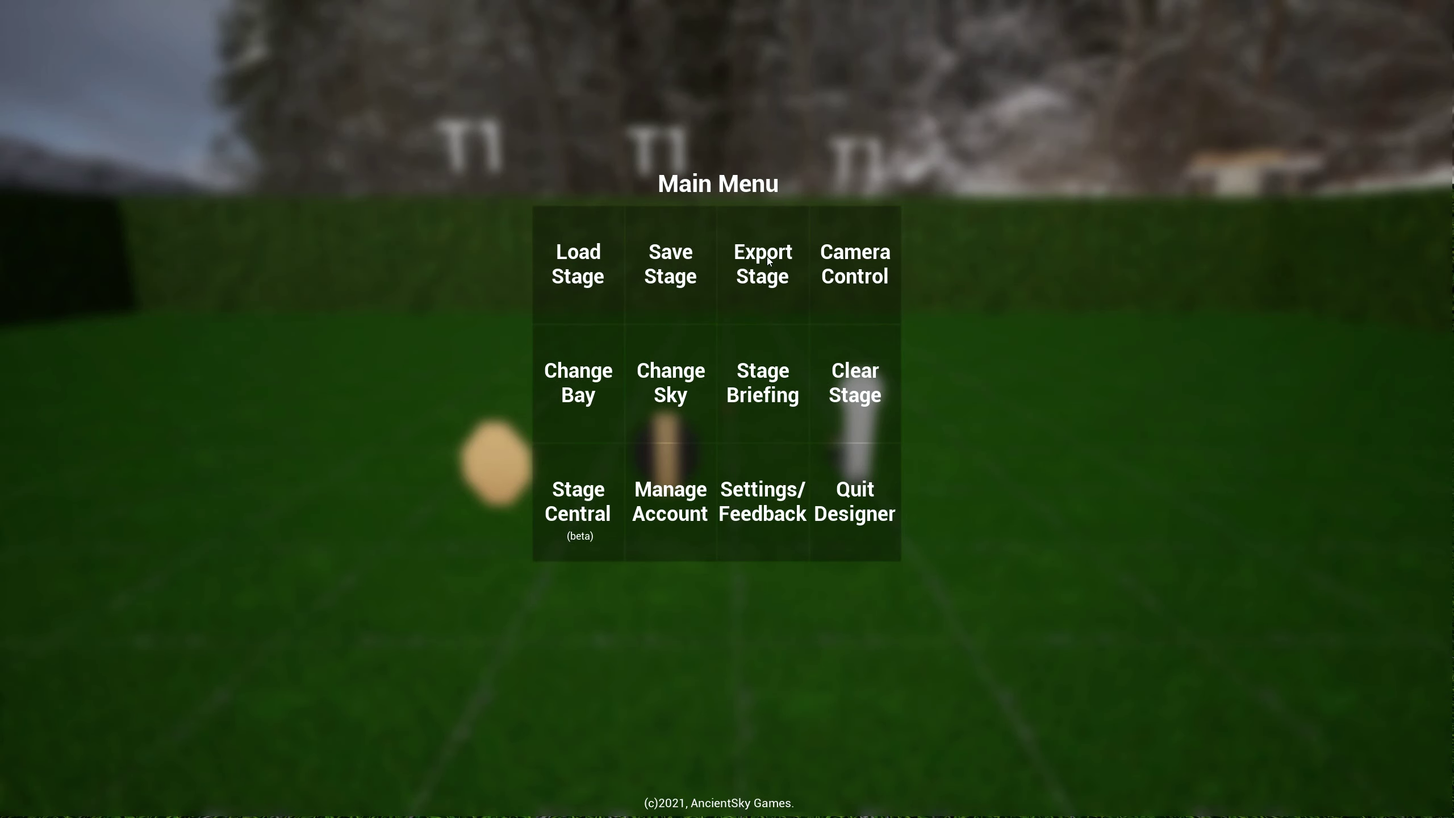
click(768, 259)
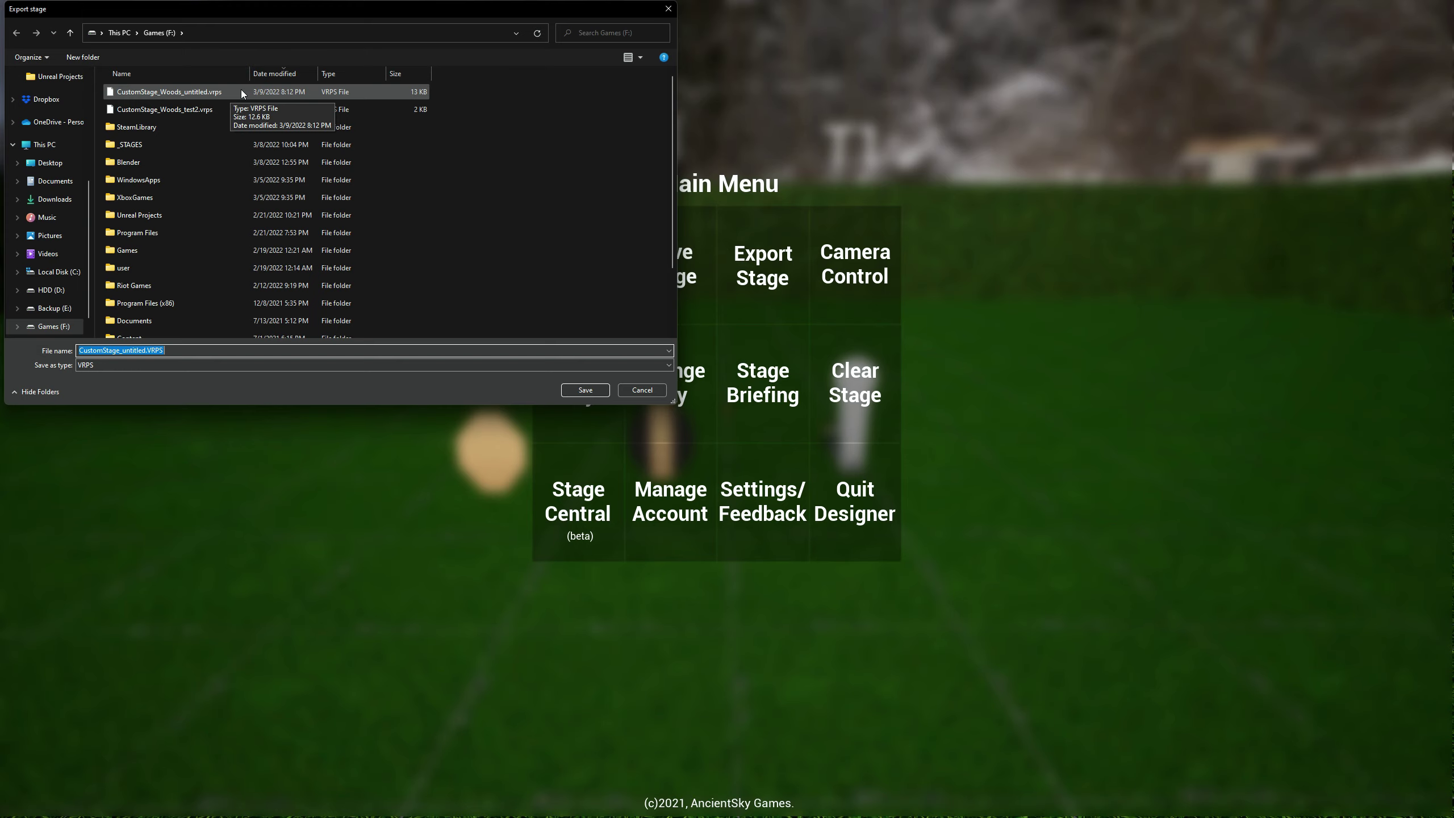
click(647, 391)
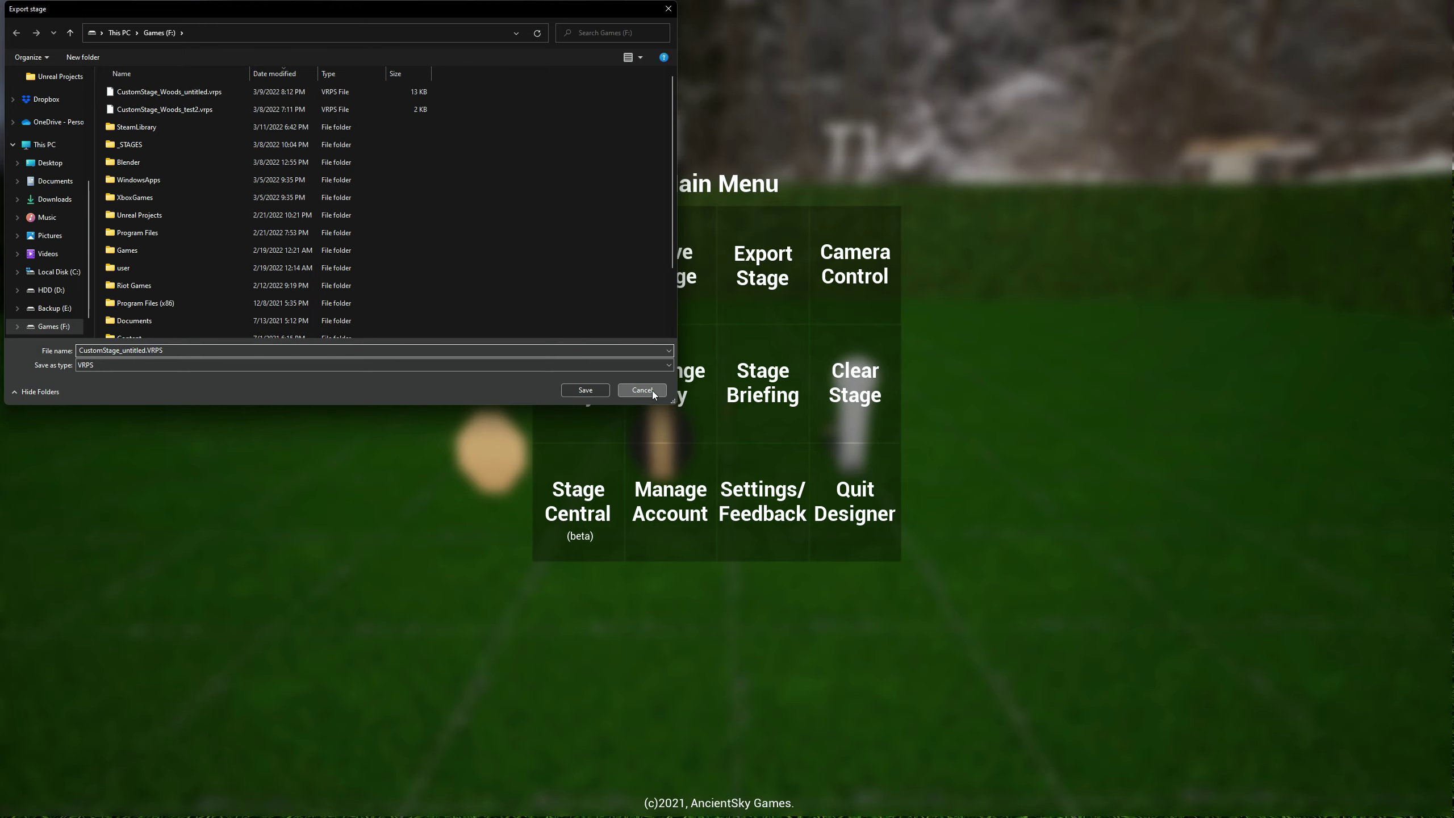
key(w)
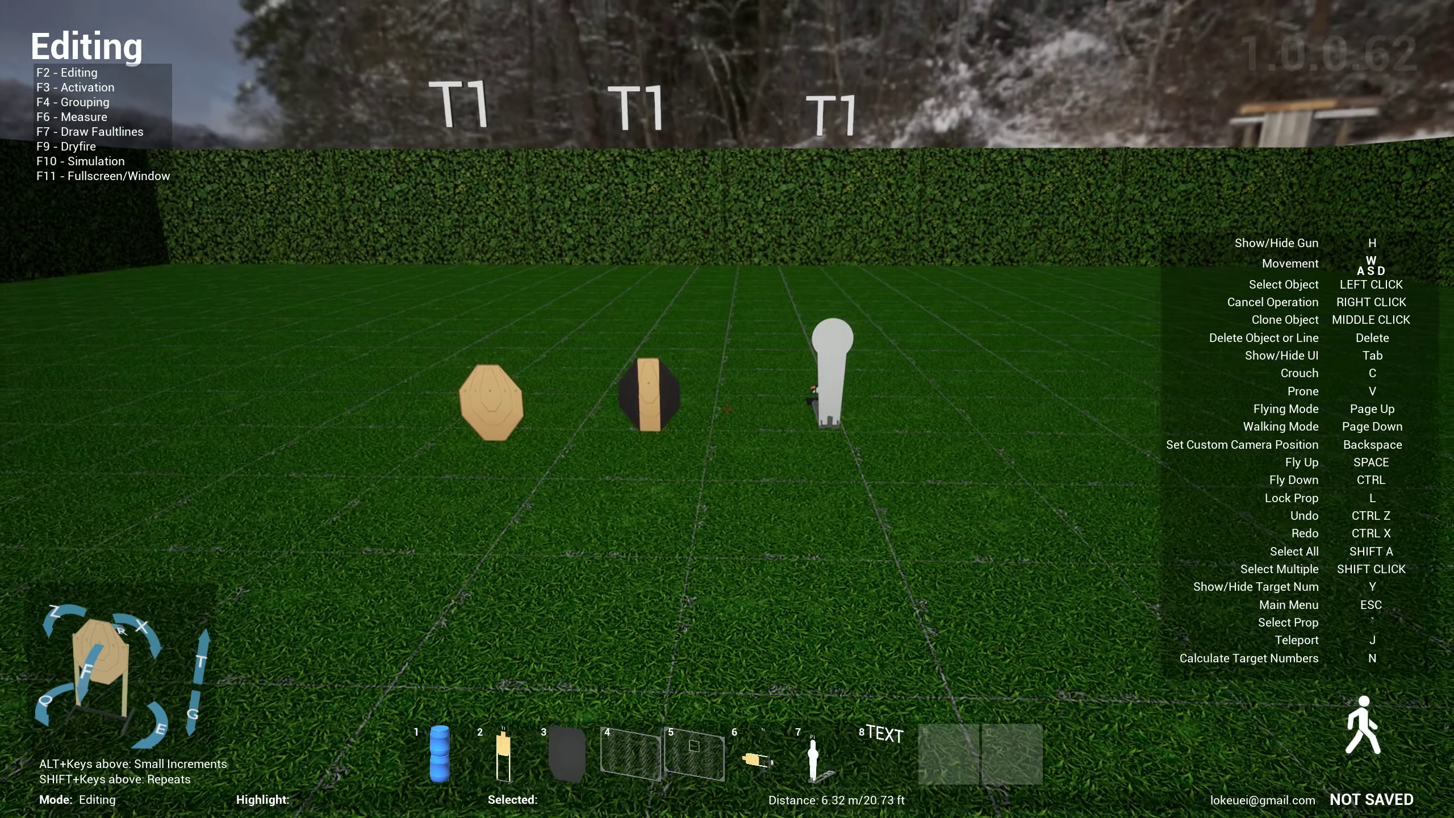
key(s)
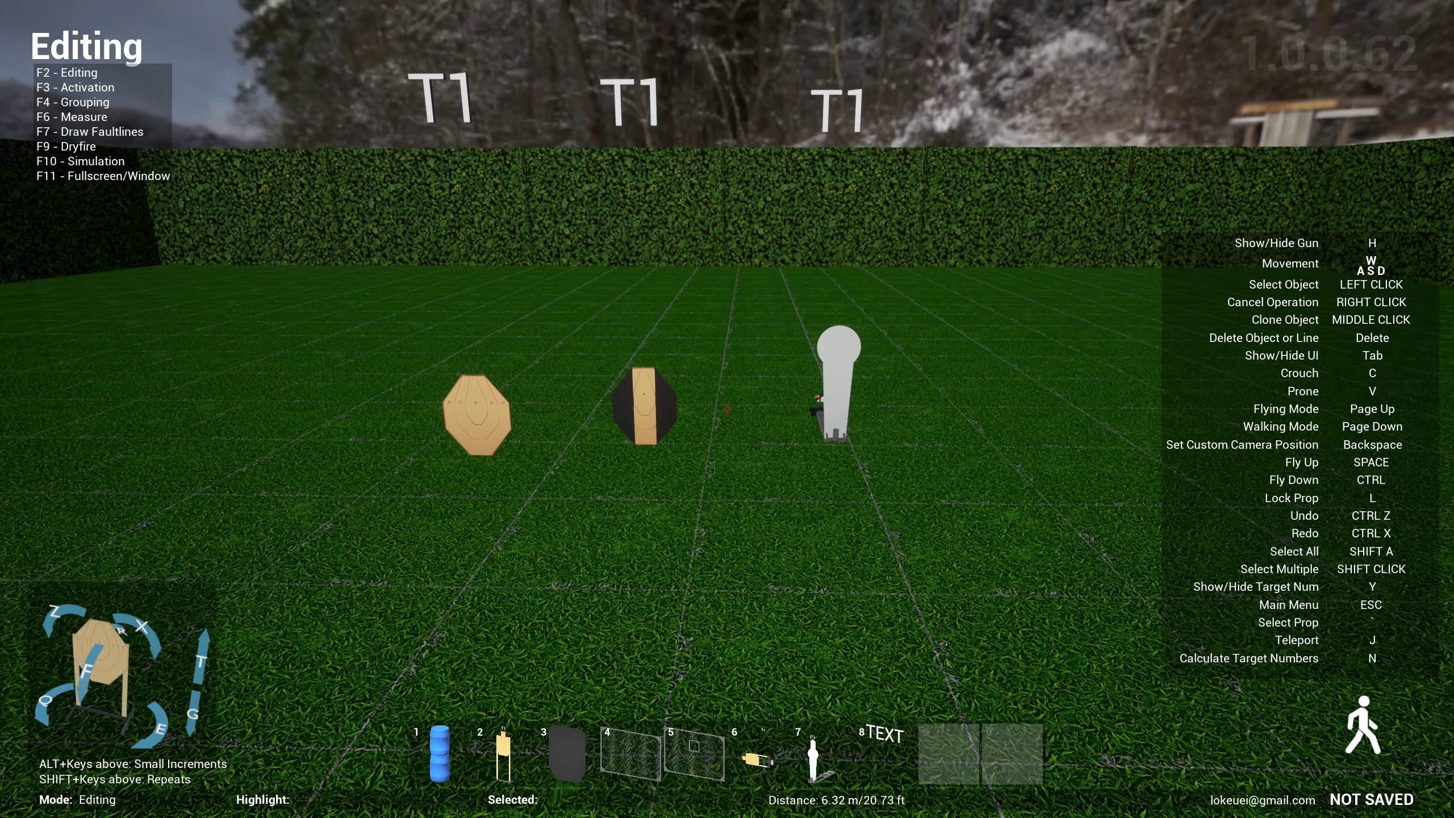
key(d)
key(w)
key(a)
key(s)
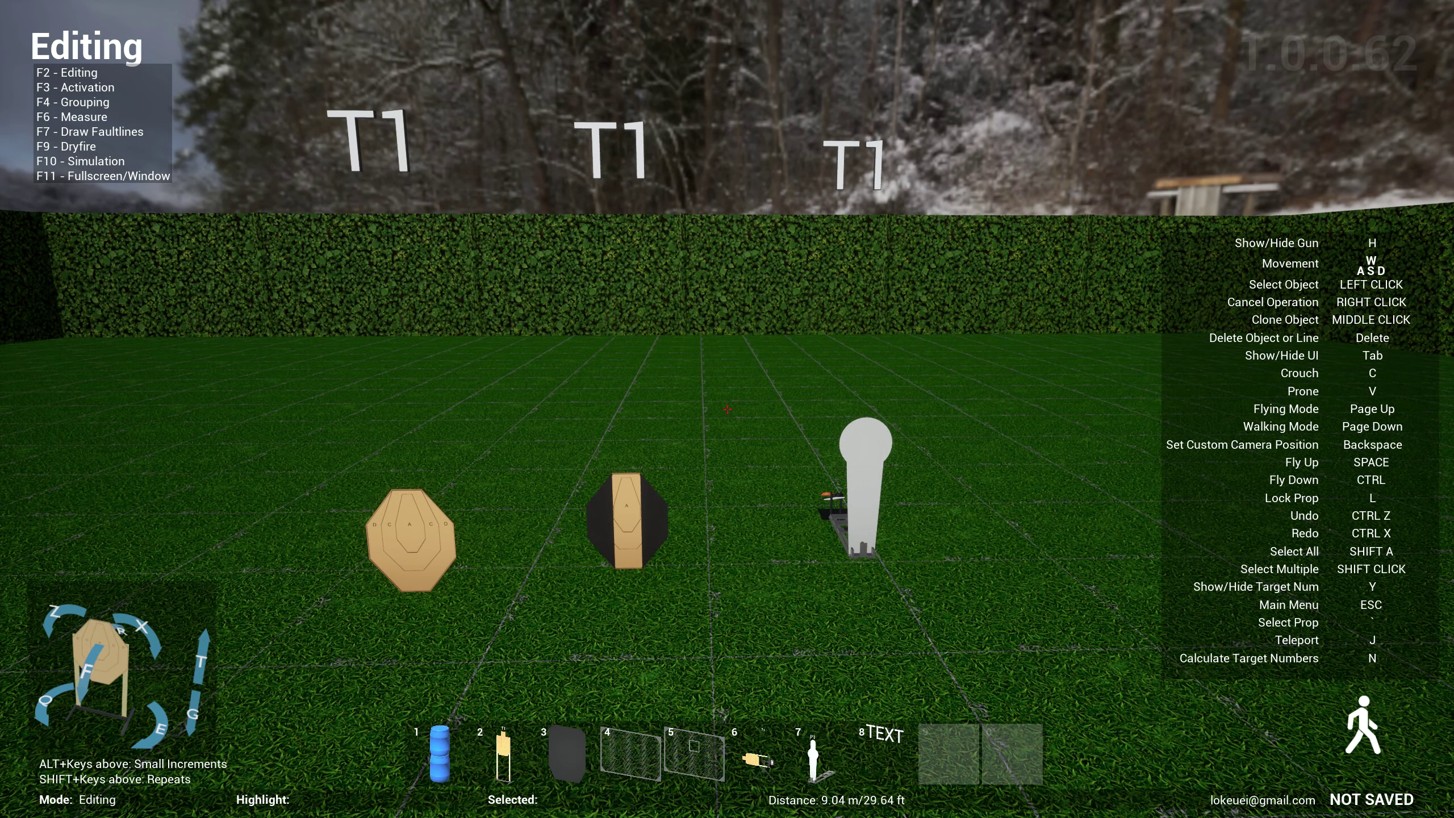
Enable scanned bays in the bay customization and choose VRPS Woods as the scanned bay.
key(Escape)
click(595, 410)
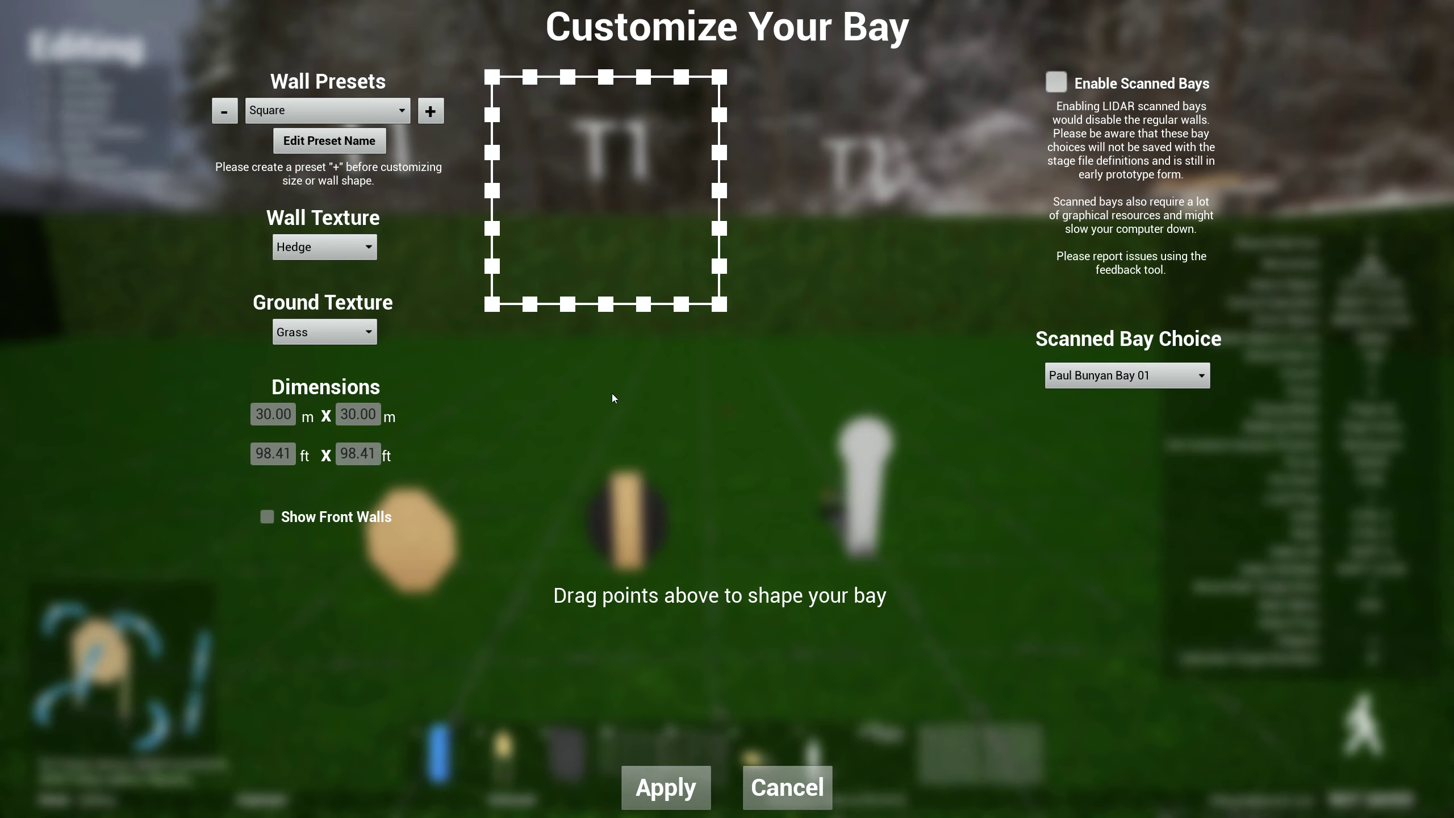
click(1057, 83)
click(1124, 376)
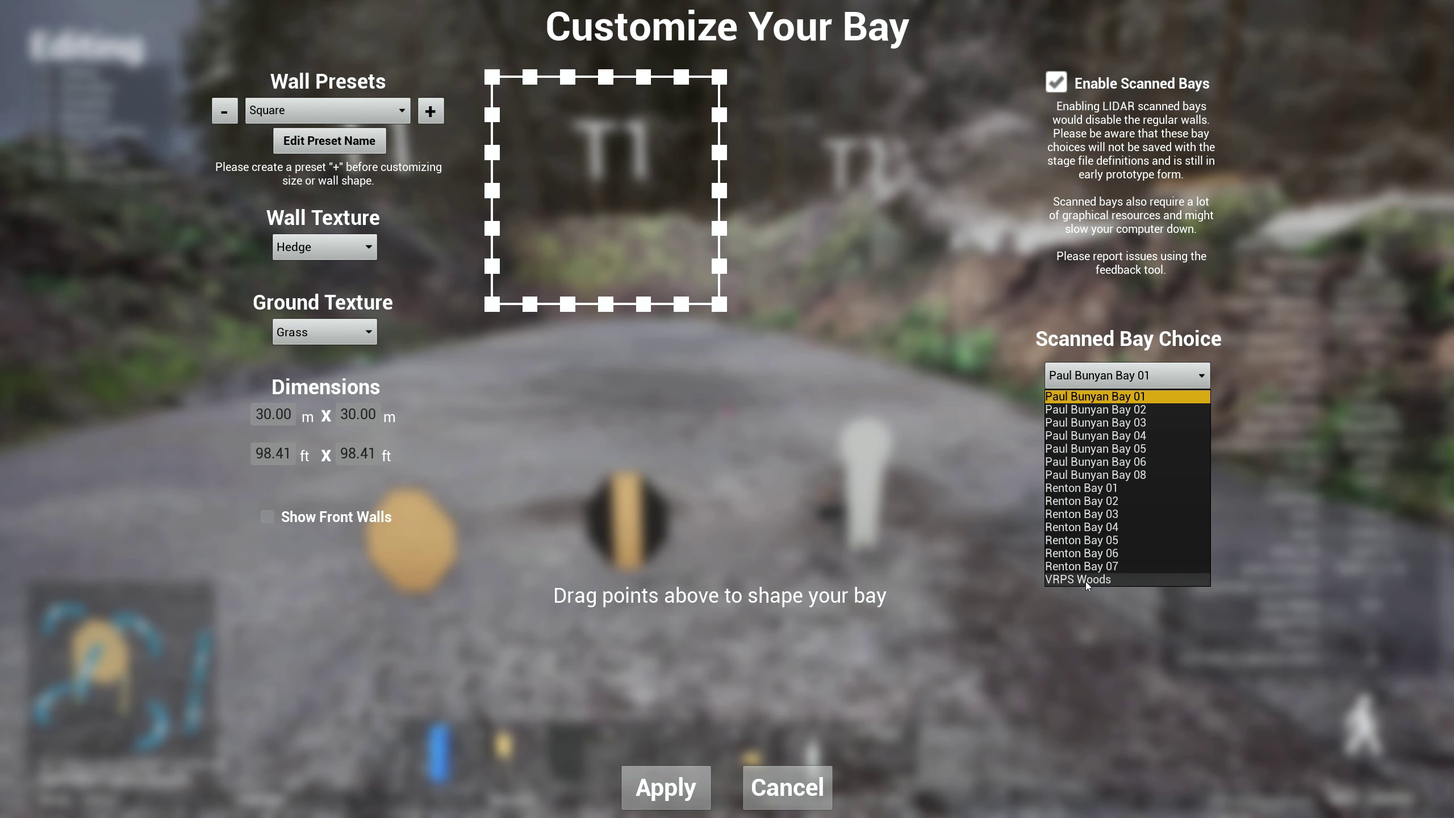
click(1086, 579)
click(787, 787)
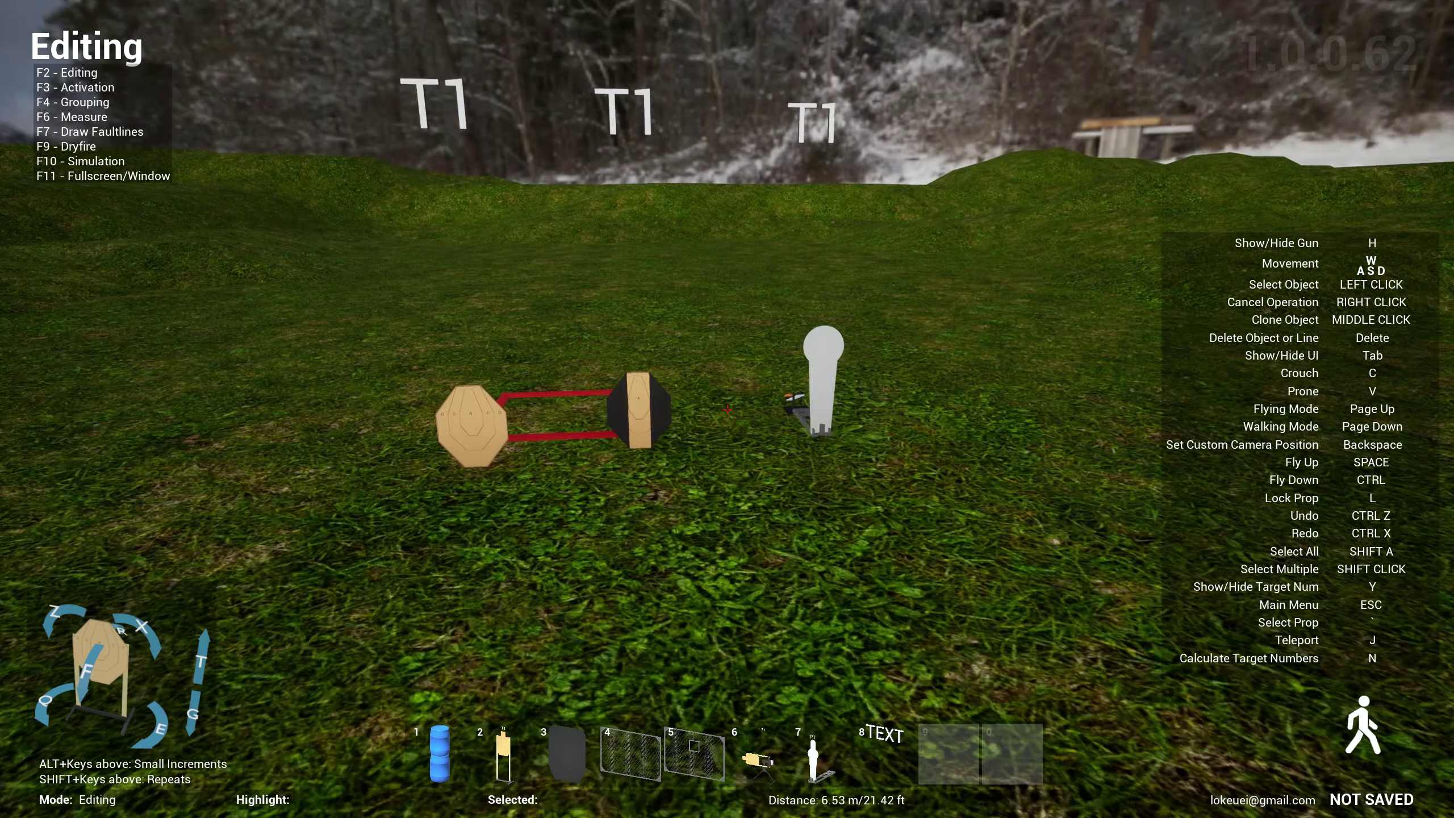
Move the two paper targets and the clay-thrower popper into a row behind the red square on the ground.
key(w)
key(s)
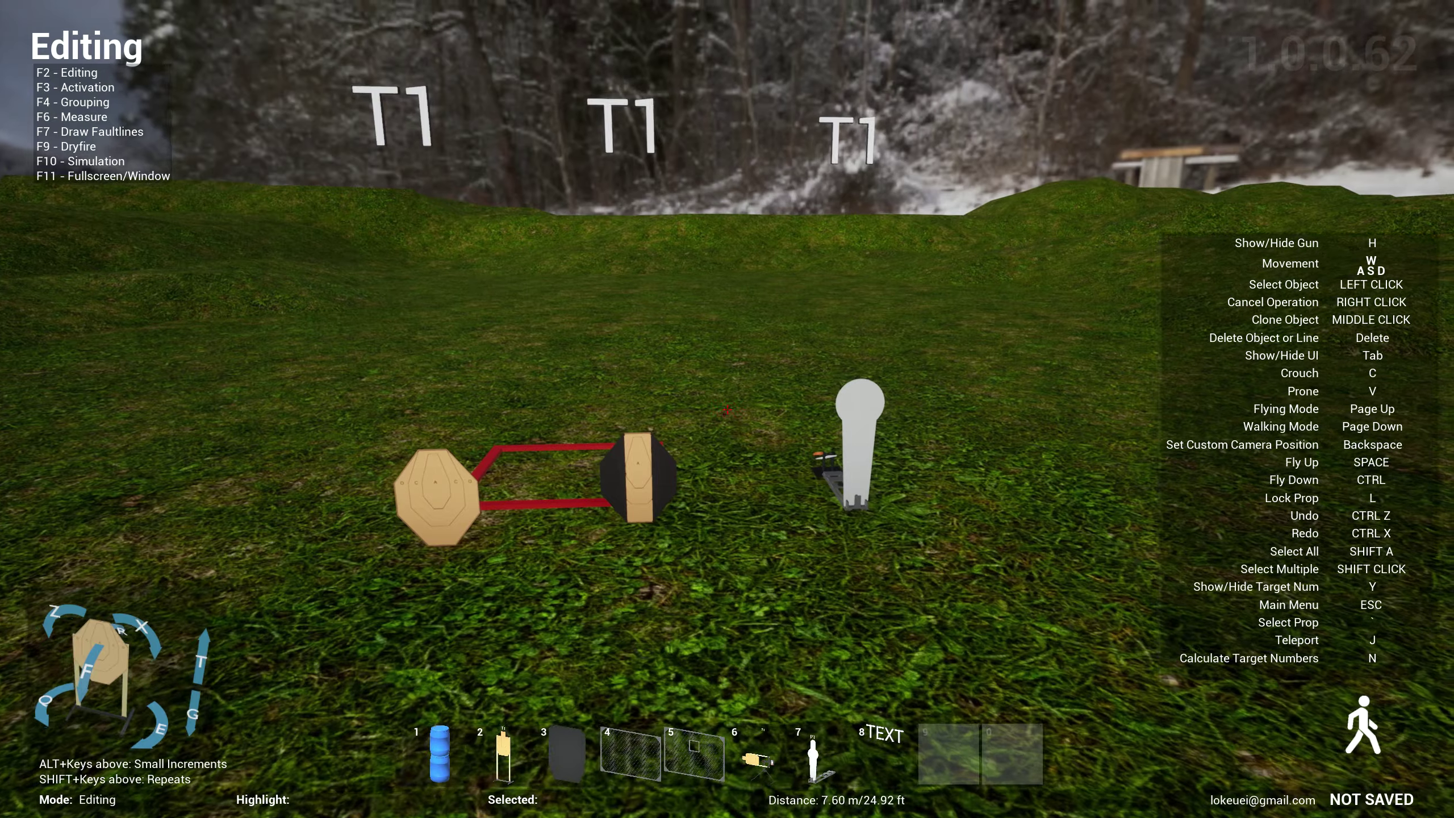
key(w)
key(s)
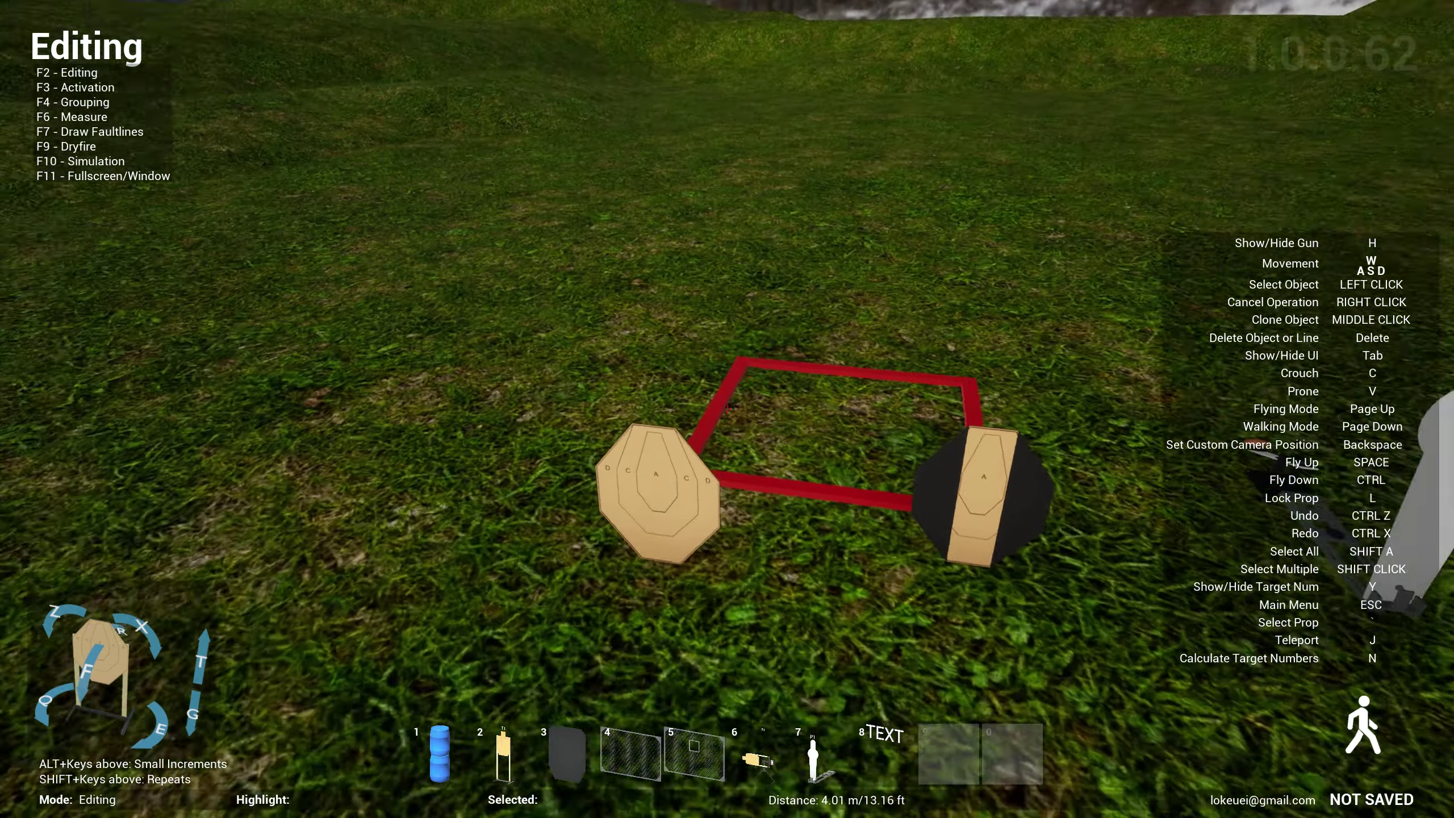
click(726, 409)
click(727, 409)
click(727, 409)
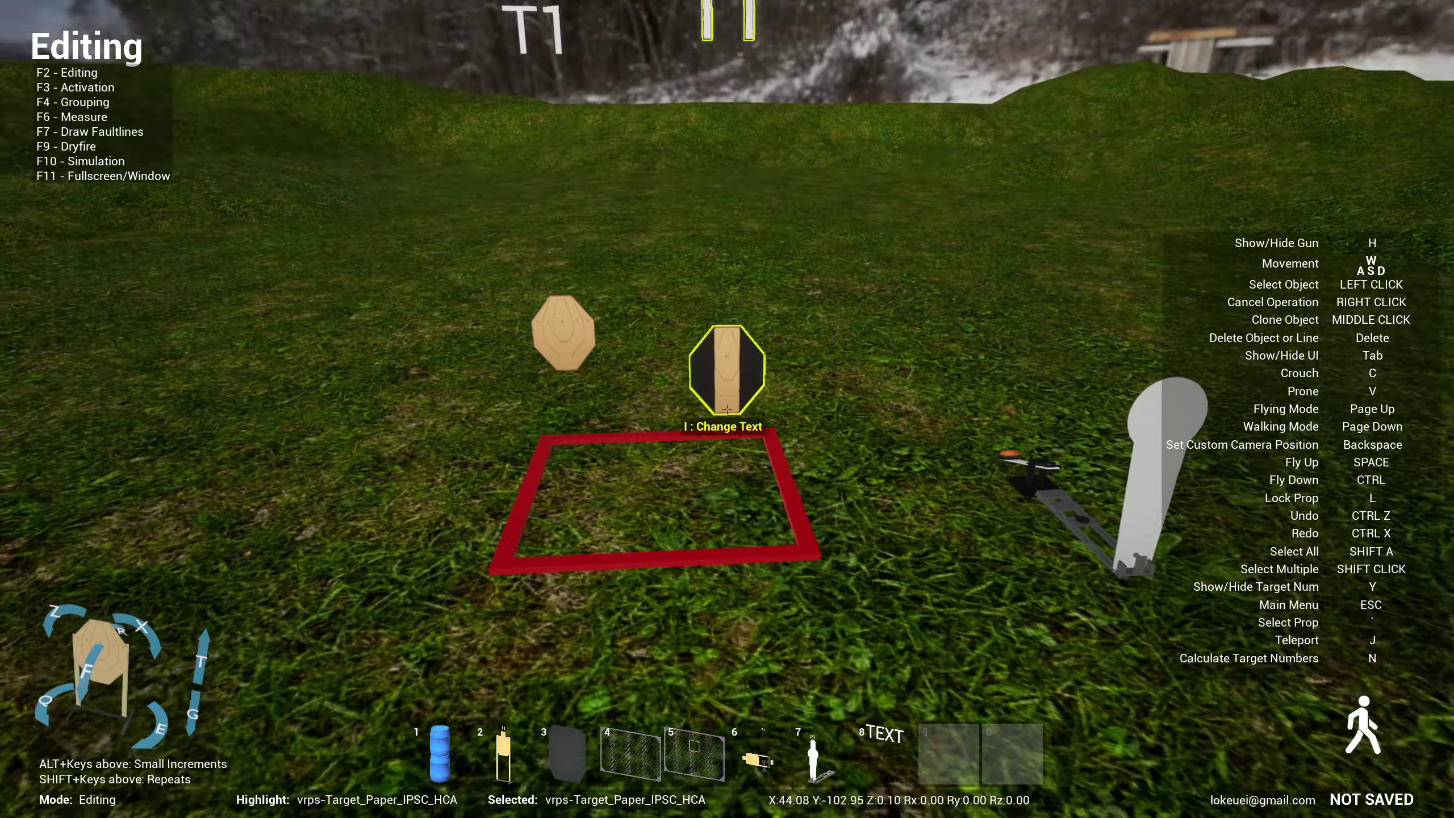
click(727, 409)
key(s)
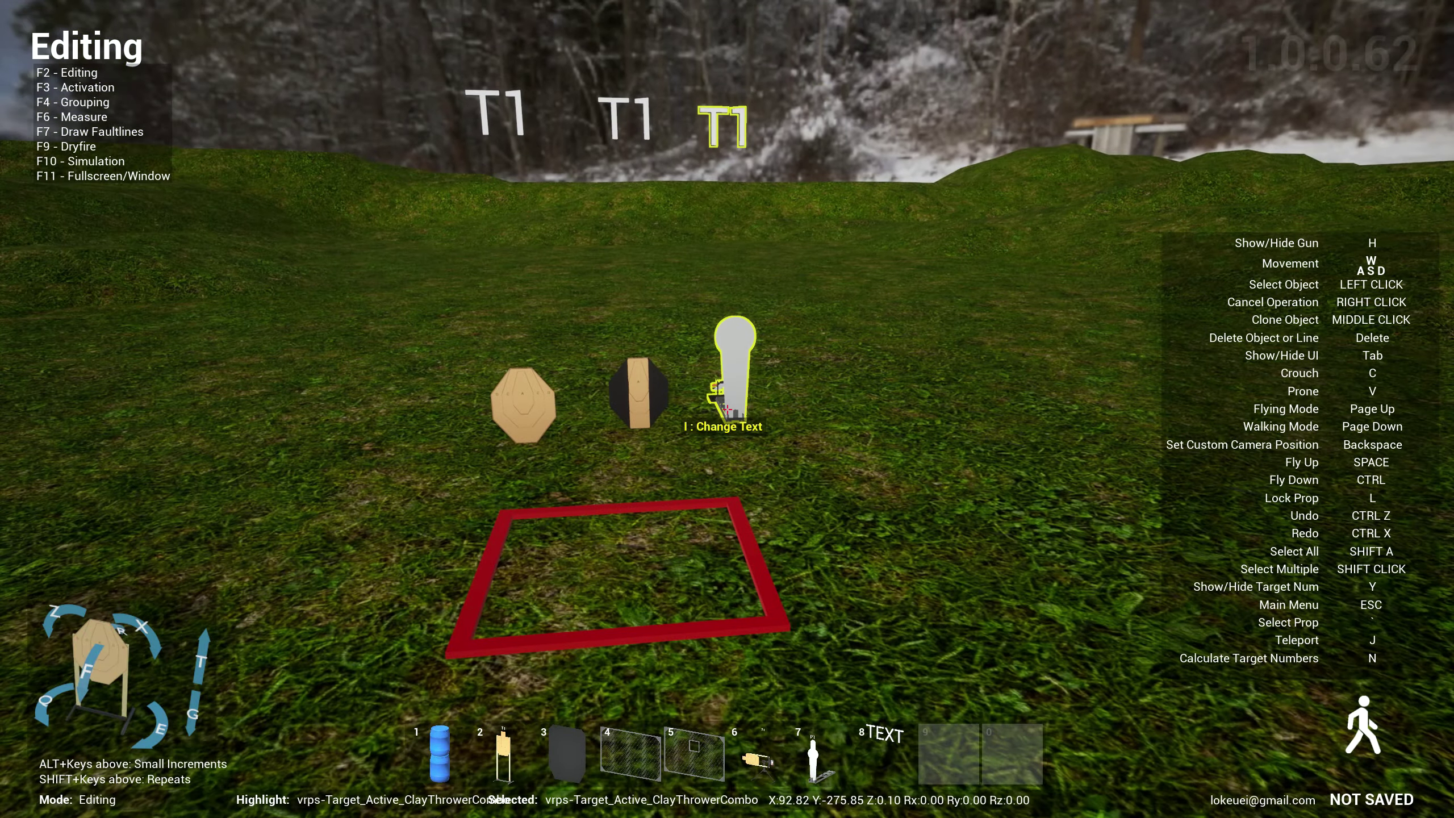
key(s)
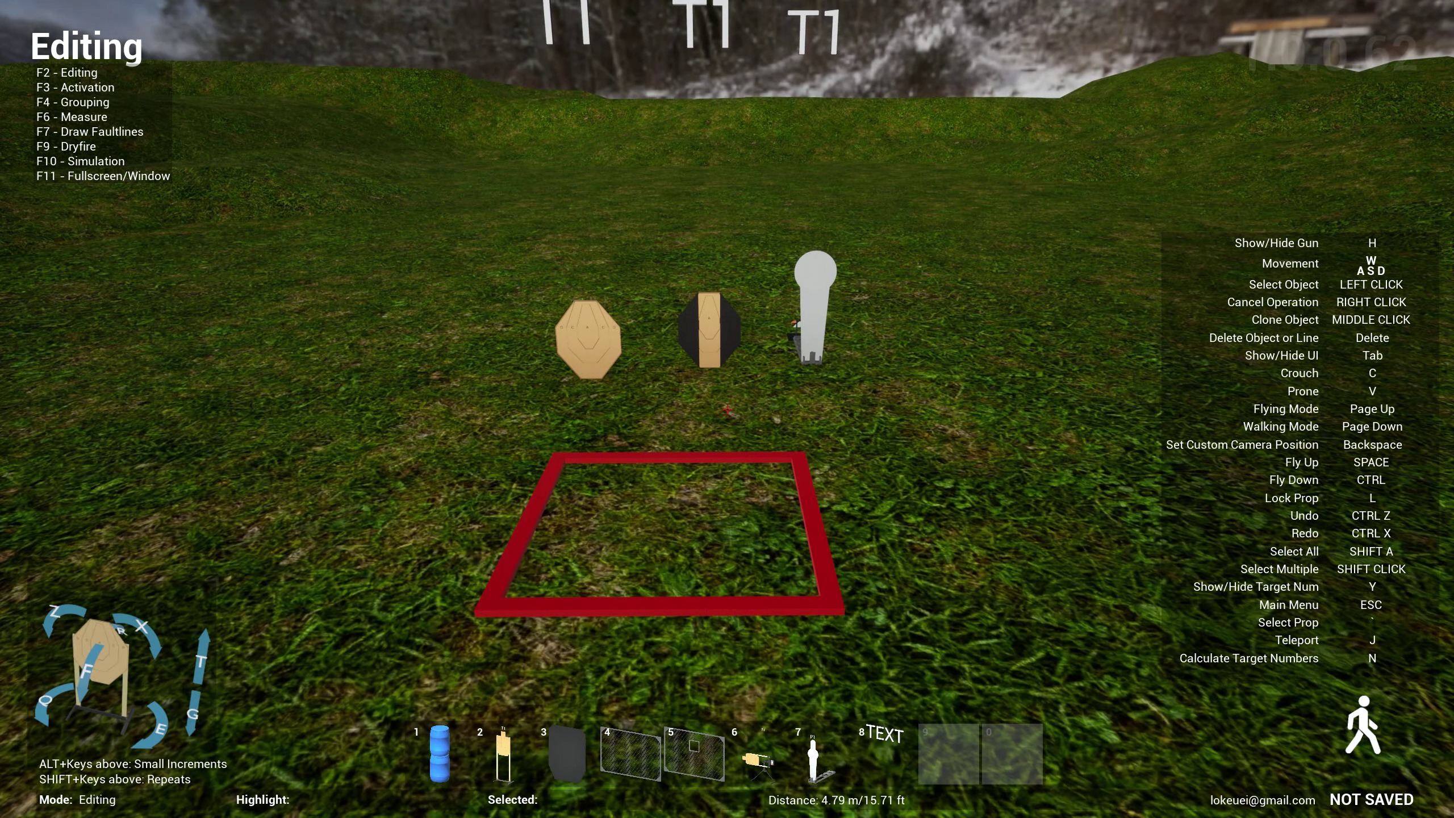
key(s)
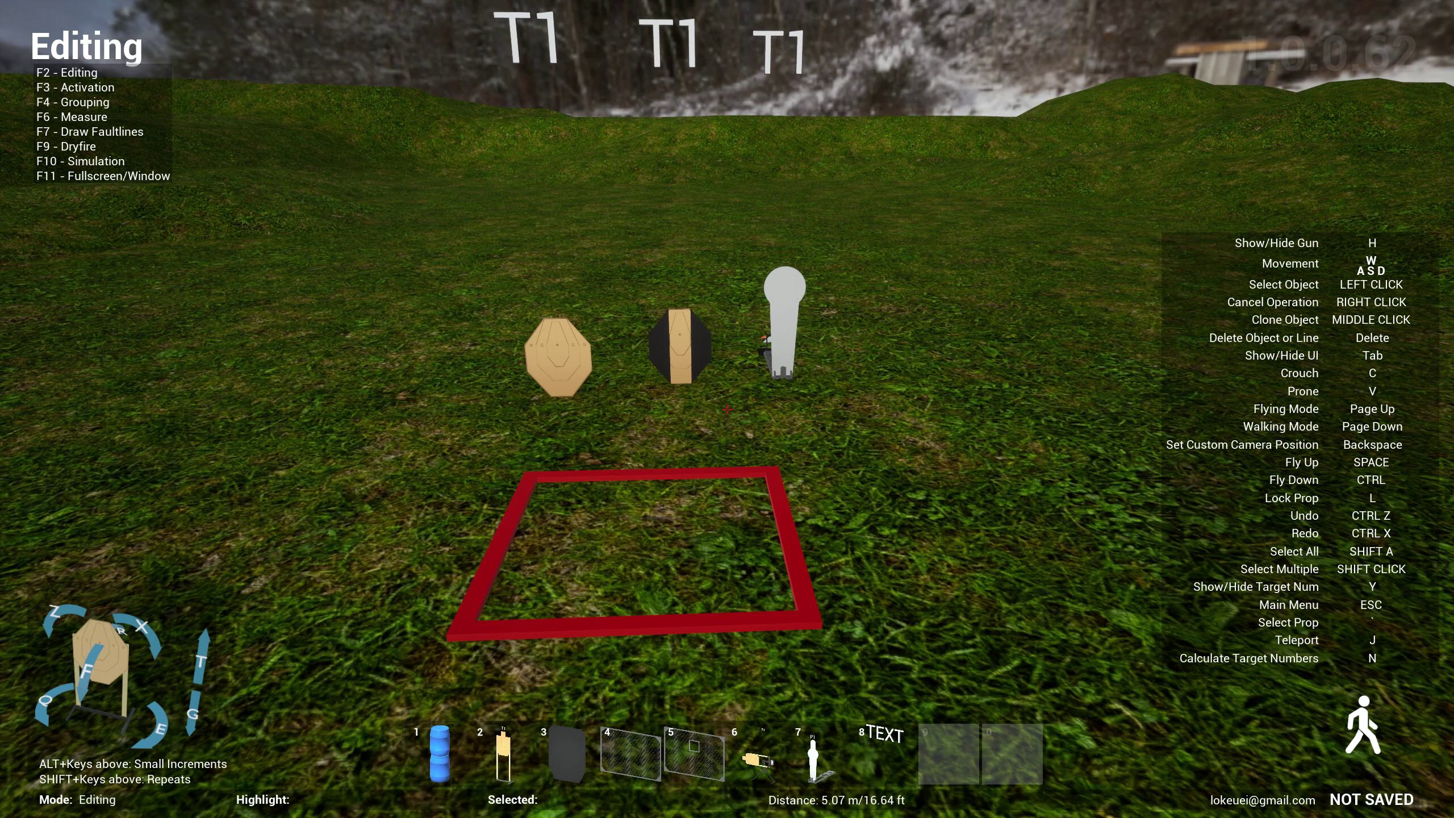
Review the mouse sensitivity, frame rate, graphics and key binding settings, and leave them without changes.
key(Escape)
click(737, 538)
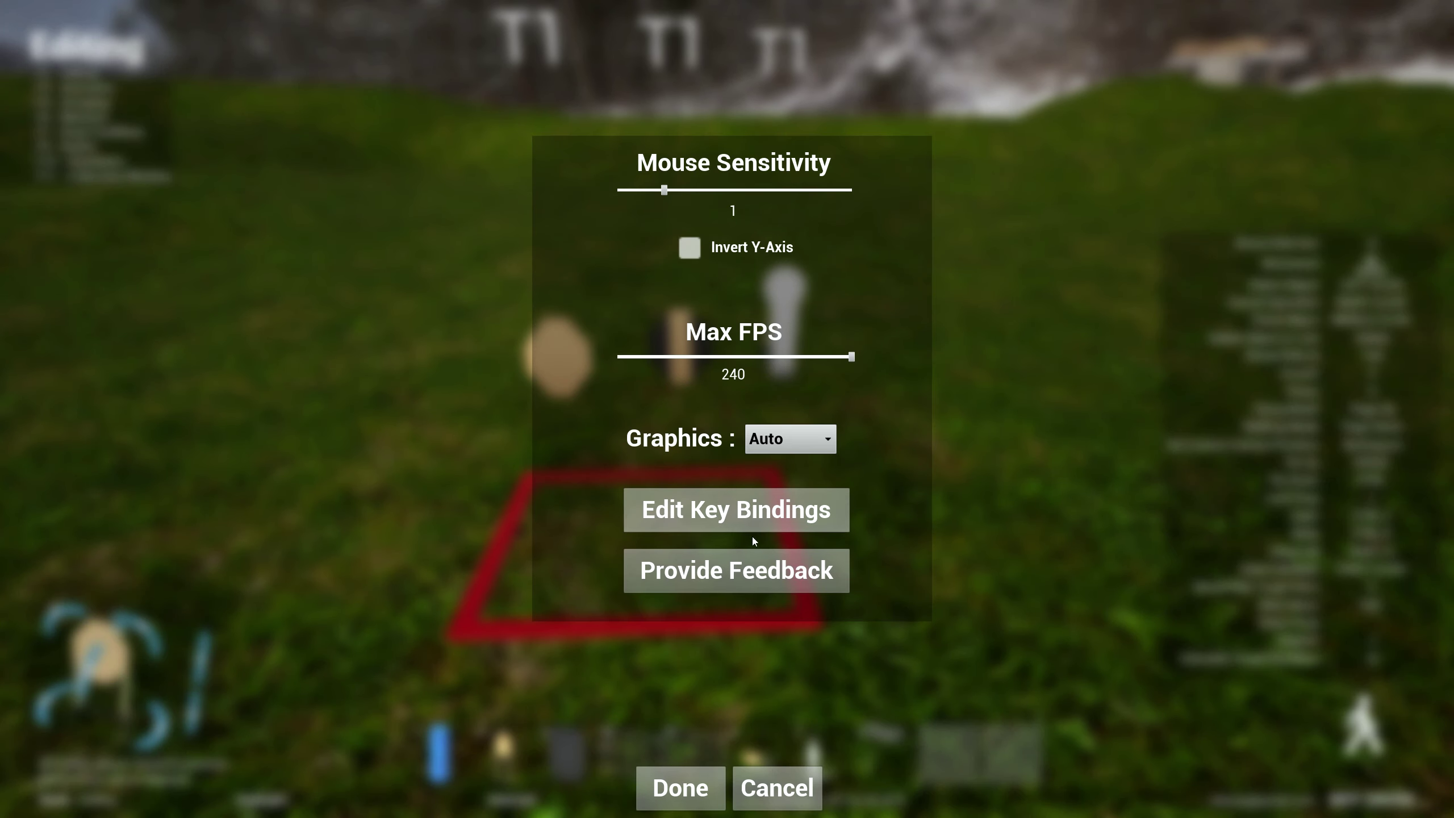
click(776, 789)
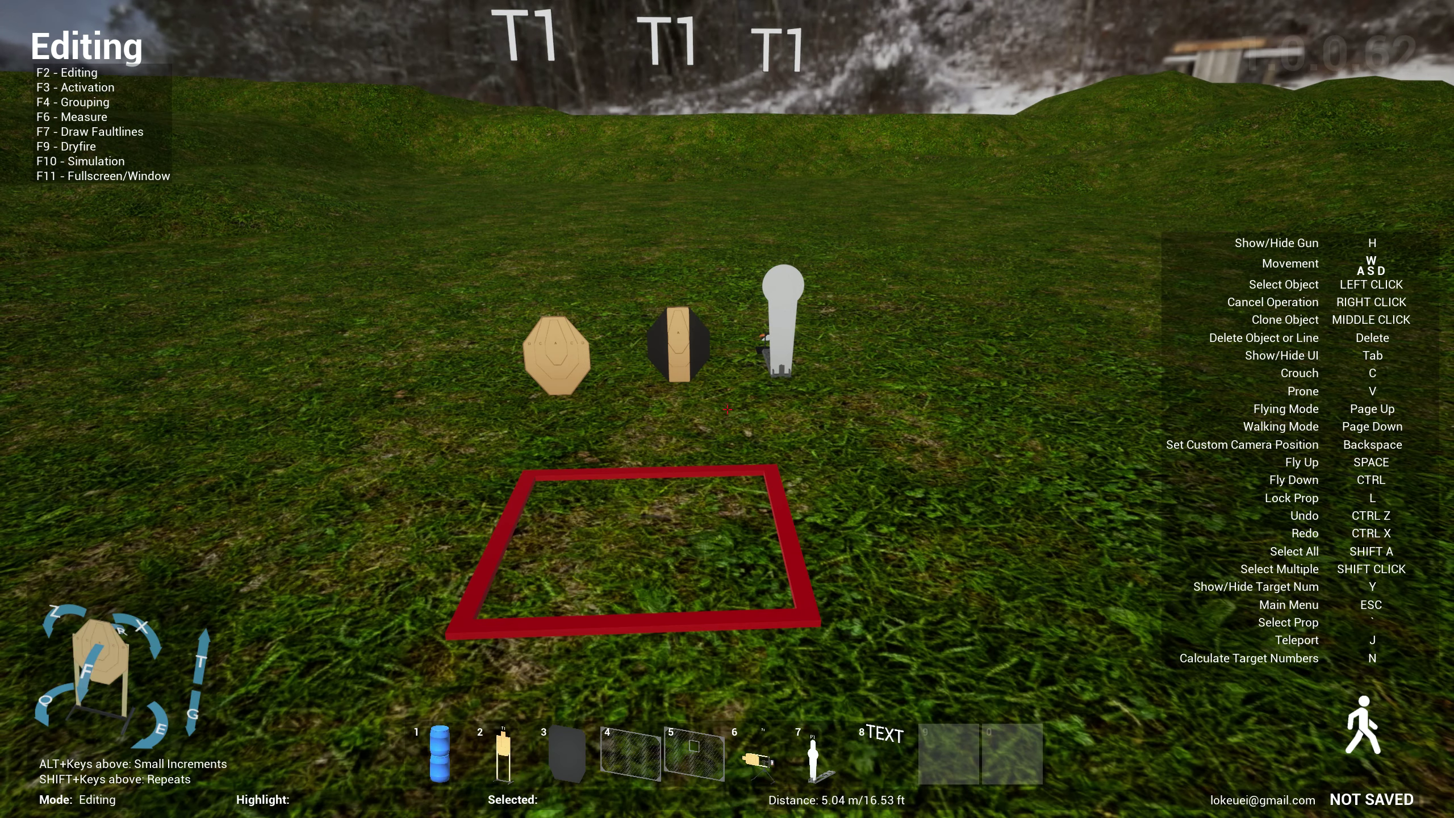